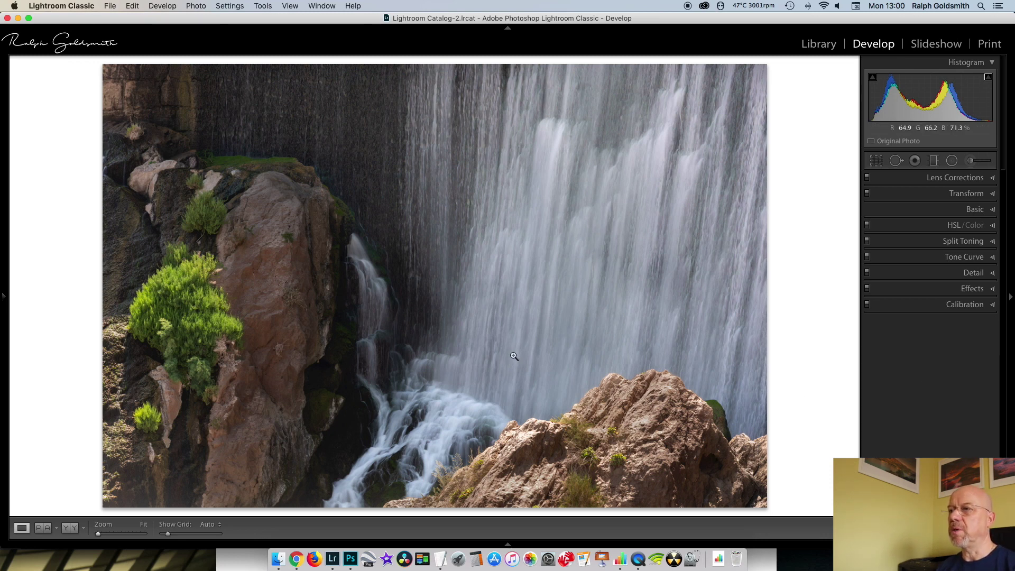
pyautogui.click(570, 344)
pyautogui.rightClick(569, 344)
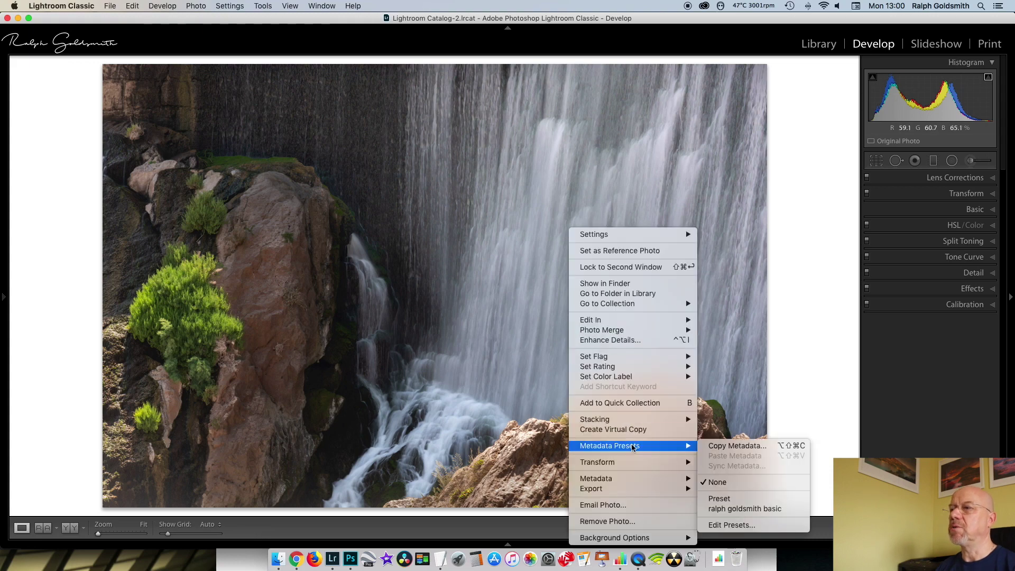
pyautogui.click(891, 416)
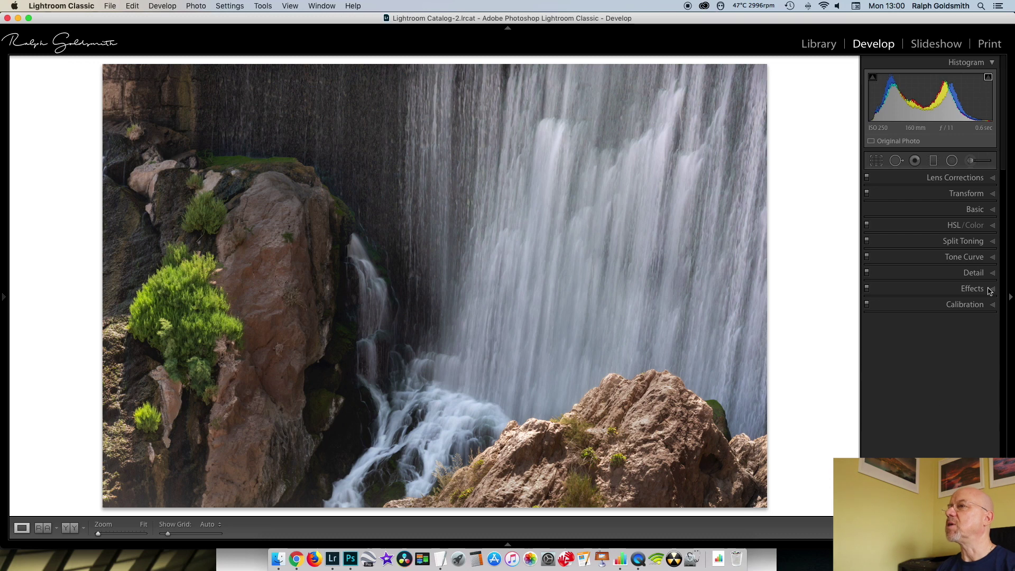
# Step: Darken the whole photo by lowering the Basic exposure to -1.05
pyautogui.click(993, 210)
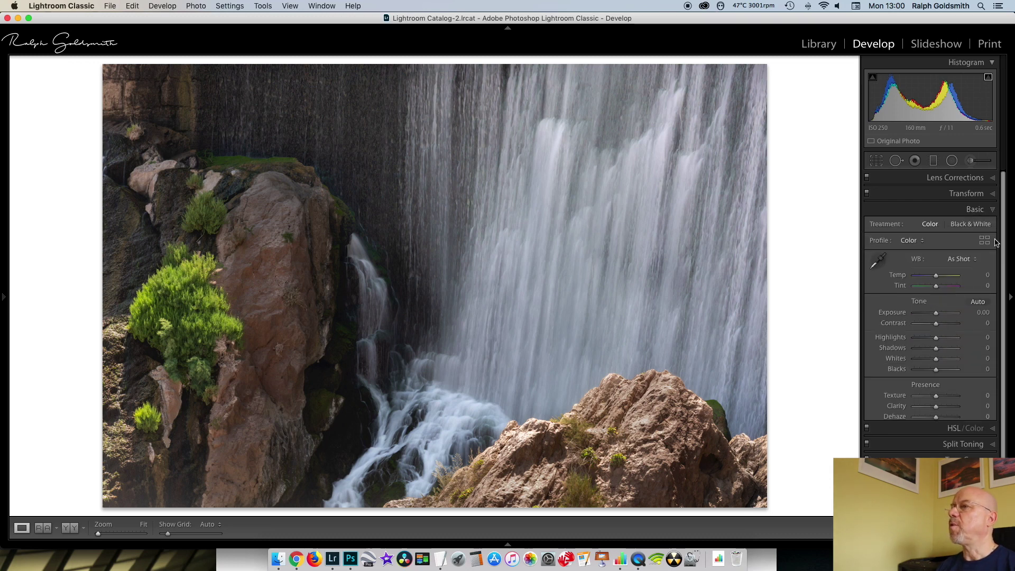
pyautogui.click(936, 314)
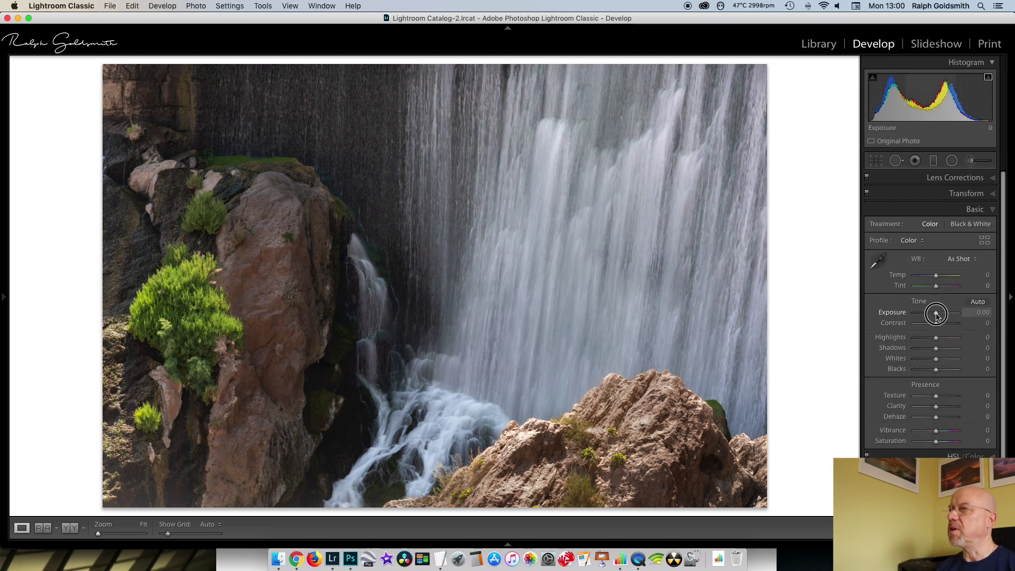
pyautogui.moveTo(936, 315); pyautogui.dragTo(931, 315)
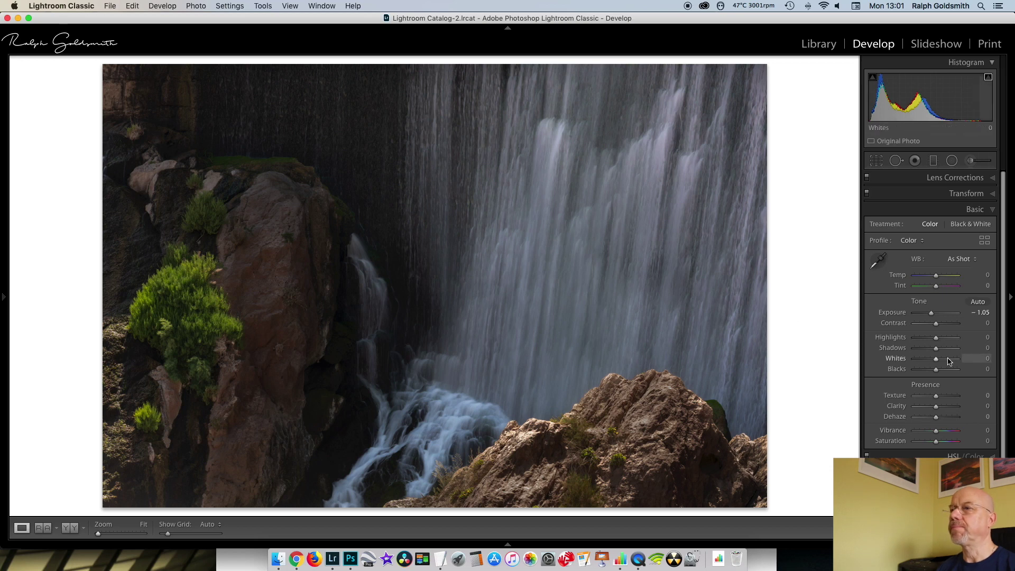
pyautogui.click(993, 211)
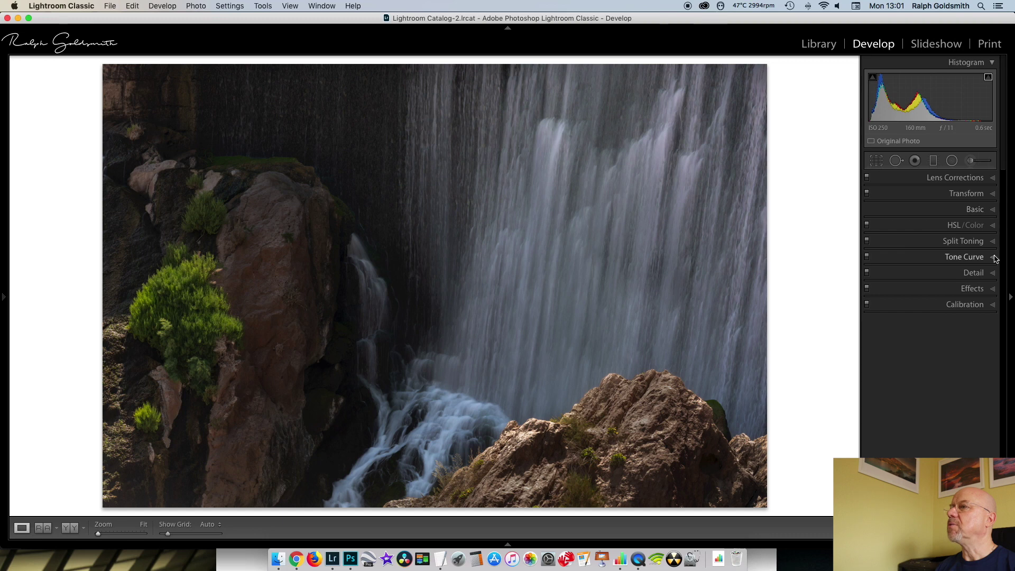
# Step: Paint over the upper part of the large waterfall with an Adjustment Brush at exposure 0.97 and flow 100, and check its mask
pyautogui.click(971, 160)
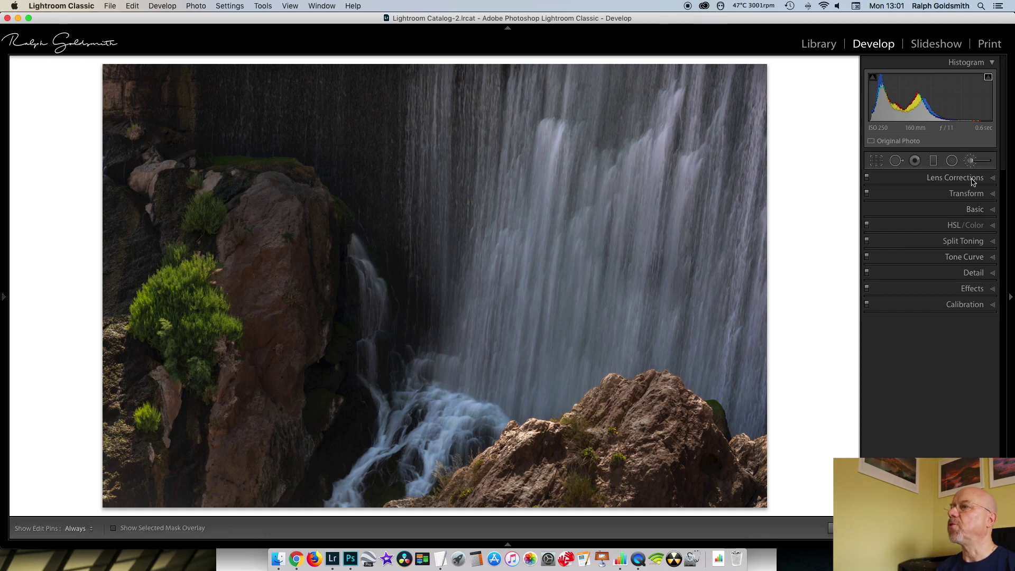
pyautogui.moveTo(939, 218); pyautogui.dragTo(942, 221)
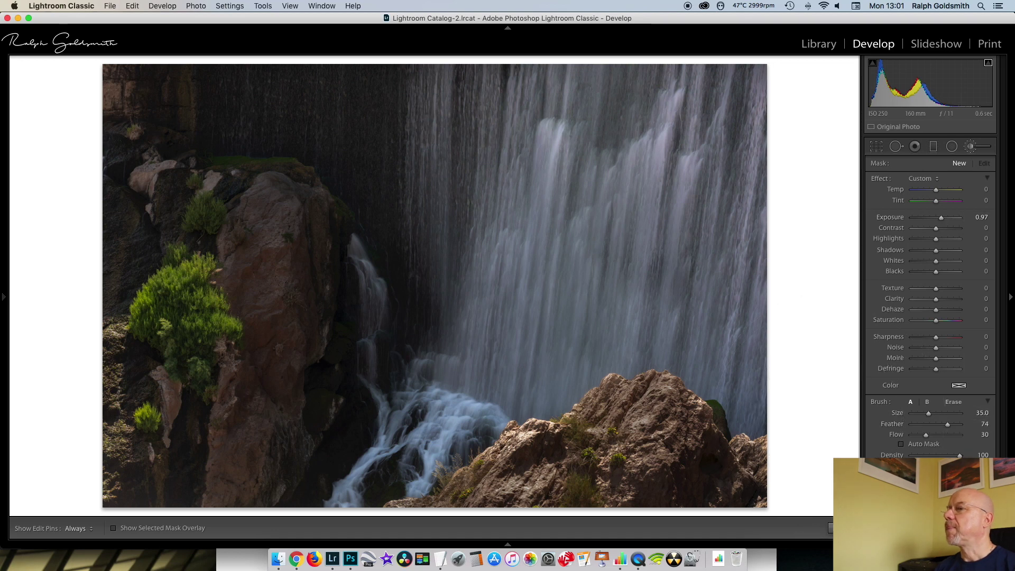
pyautogui.moveTo(926, 434); pyautogui.dragTo(972, 438)
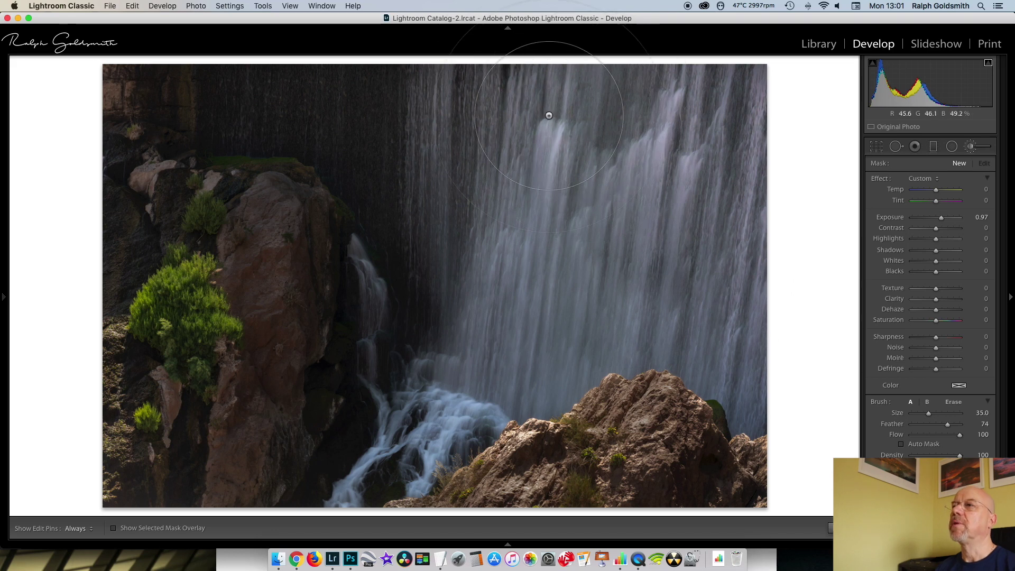
pyautogui.moveTo(501, 100)
pyautogui.mouseDown()
pyautogui.moveTo(682, 101)
pyautogui.moveTo(733, 133)
pyautogui.moveTo(593, 146)
pyautogui.moveTo(550, 200)
pyautogui.moveTo(698, 222)
pyautogui.moveTo(793, 137)
pyautogui.moveTo(573, 102)
pyautogui.moveTo(464, 102)
pyautogui.moveTo(430, 125)
pyautogui.moveTo(476, 254)
pyautogui.moveTo(581, 228)
pyautogui.moveTo(793, 215)
pyautogui.moveTo(777, 96)
pyautogui.moveTo(423, 113)
pyautogui.moveTo(506, 222)
pyautogui.moveTo(450, 259)
pyautogui.moveTo(465, 317)
pyautogui.moveTo(557, 327)
pyautogui.moveTo(706, 260)
pyautogui.moveTo(798, 153)
pyautogui.moveTo(688, 95)
pyautogui.moveTo(475, 111)
pyautogui.moveTo(484, 187)
pyautogui.moveTo(436, 243)
pyautogui.moveTo(454, 306)
pyautogui.moveTo(450, 264)
pyautogui.moveTo(659, 226)
pyautogui.moveTo(724, 119)
pyautogui.moveTo(716, 122)
pyautogui.mouseUp()
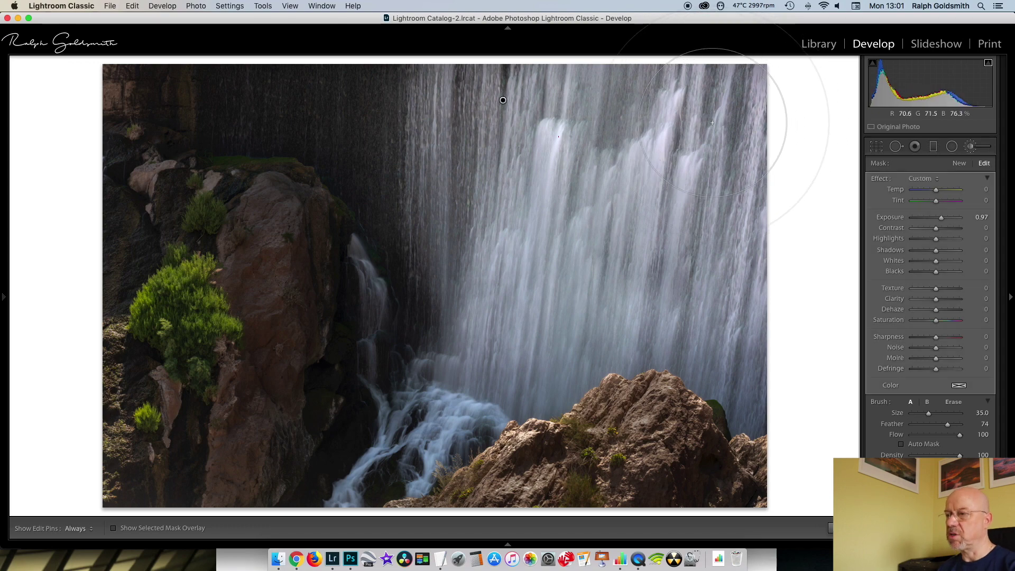
pyautogui.press('o')
pyautogui.press('o')
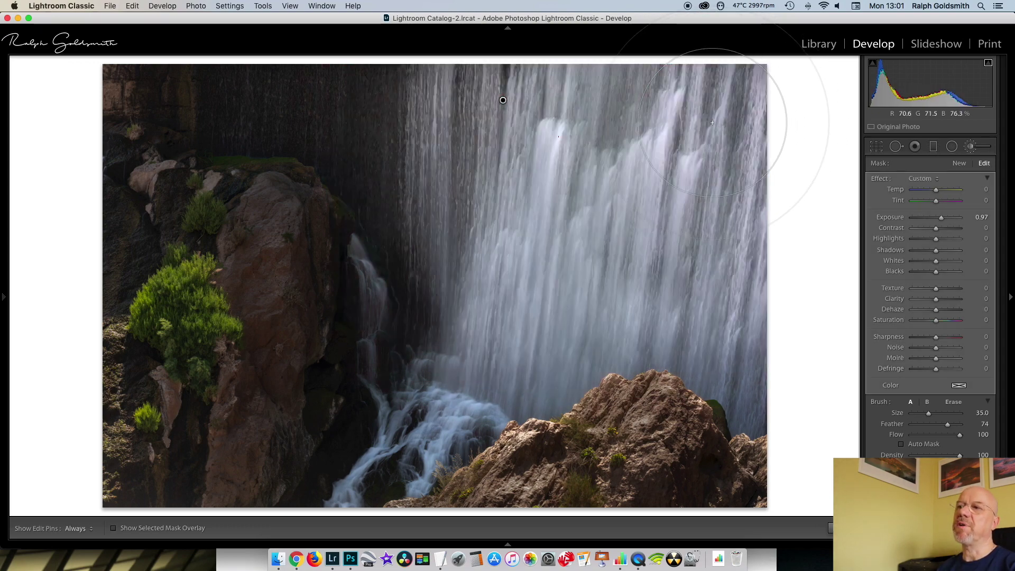
pyautogui.press('o')
pyautogui.press('o')
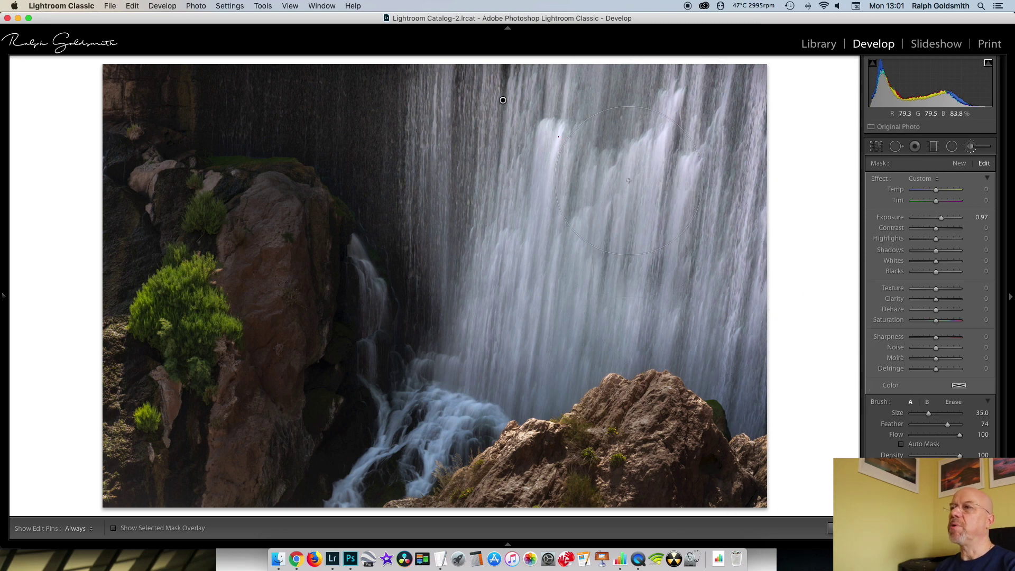
# Step: Reduce the brush size to 21, enable Auto Mask, and brighten the lower part of the large waterfall above the foreground rock
pyautogui.press('[')
pyautogui.press('[')
pyautogui.press('[')
pyautogui.press('[')
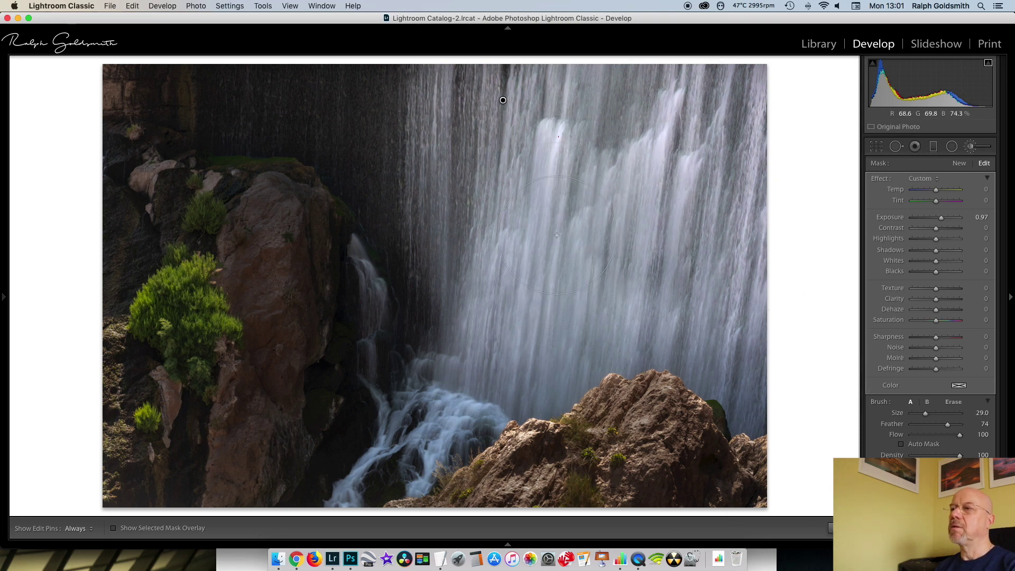
pyautogui.press('[')
pyautogui.press('[')
pyautogui.press('[')
pyautogui.press('[')
pyautogui.press('[')
pyautogui.press('[')
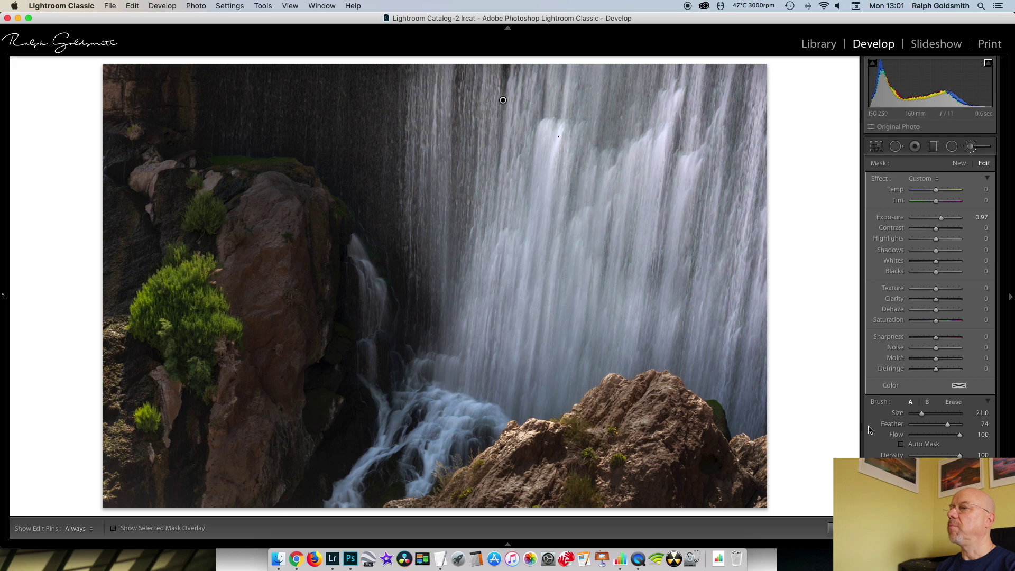
pyautogui.click(901, 445)
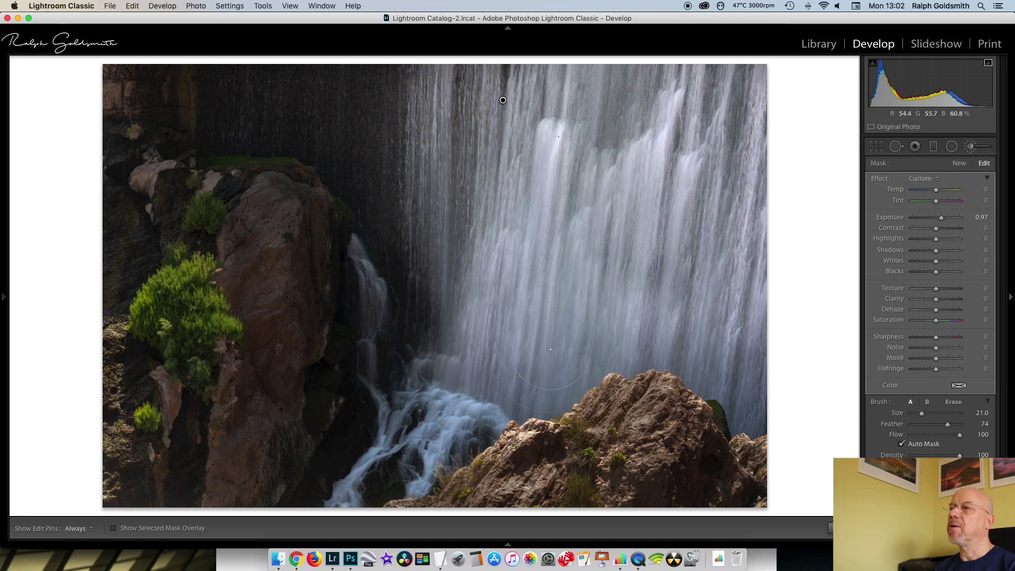
pyautogui.press('h')
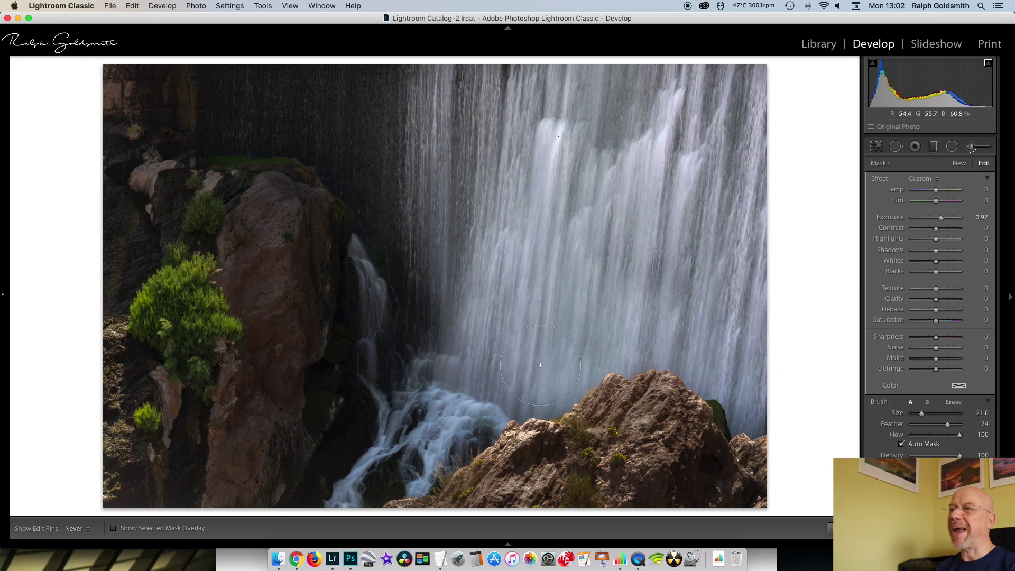
pyautogui.press('h')
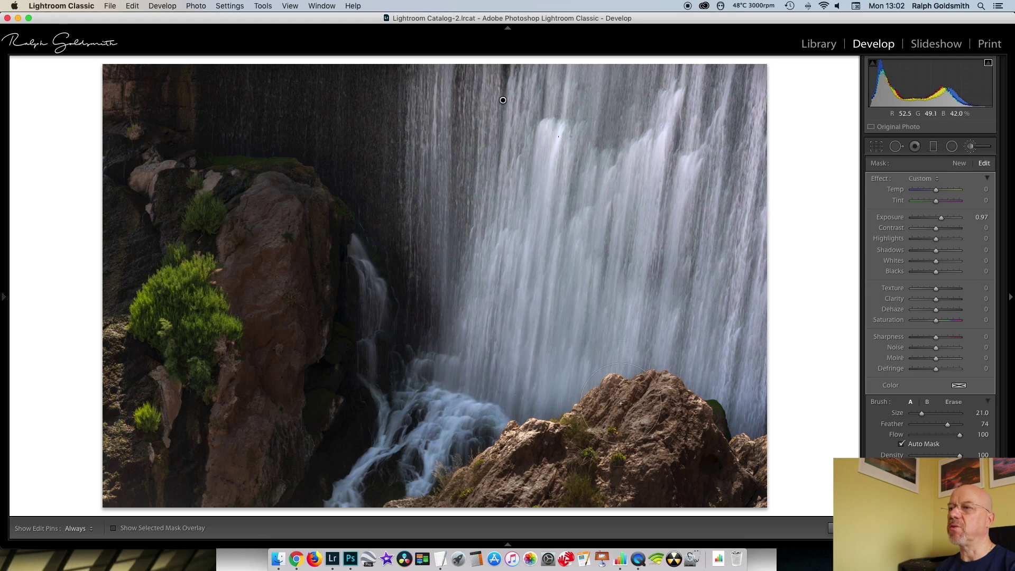
pyautogui.press('h')
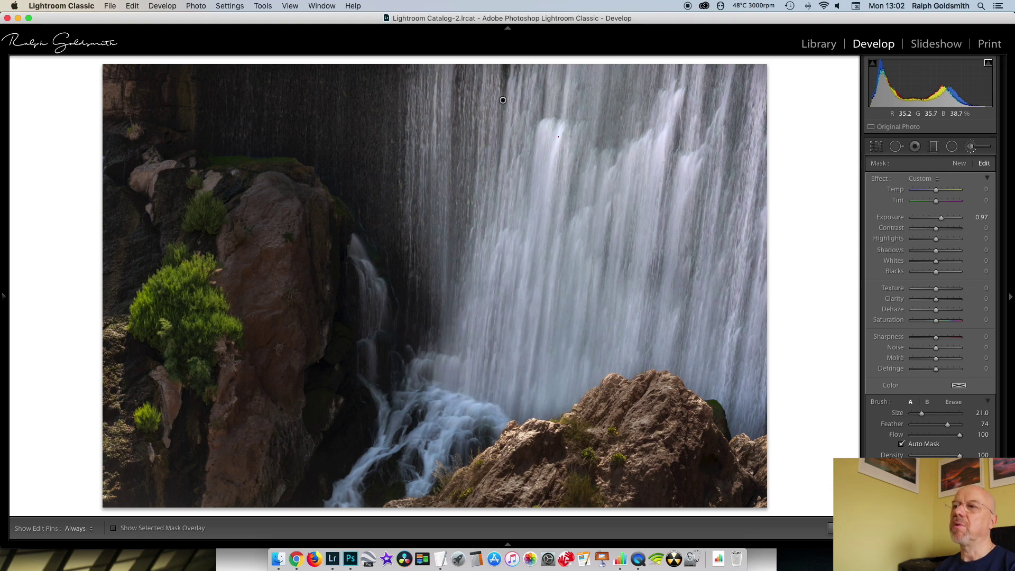
# Step: Reduce the brush size to 6 and brighten the narrow side cascade beside the tall rock
pyautogui.press('h')
pyautogui.press('[')
pyautogui.press('[')
pyautogui.press('[')
pyautogui.press('[')
pyautogui.press('[')
pyautogui.press('[')
pyautogui.press('[')
pyautogui.press('[')
pyautogui.press('[')
pyautogui.press('[')
pyautogui.press('[')
pyautogui.press('[')
pyautogui.press('[')
pyautogui.press('[')
pyautogui.press('[')
pyautogui.press('h')
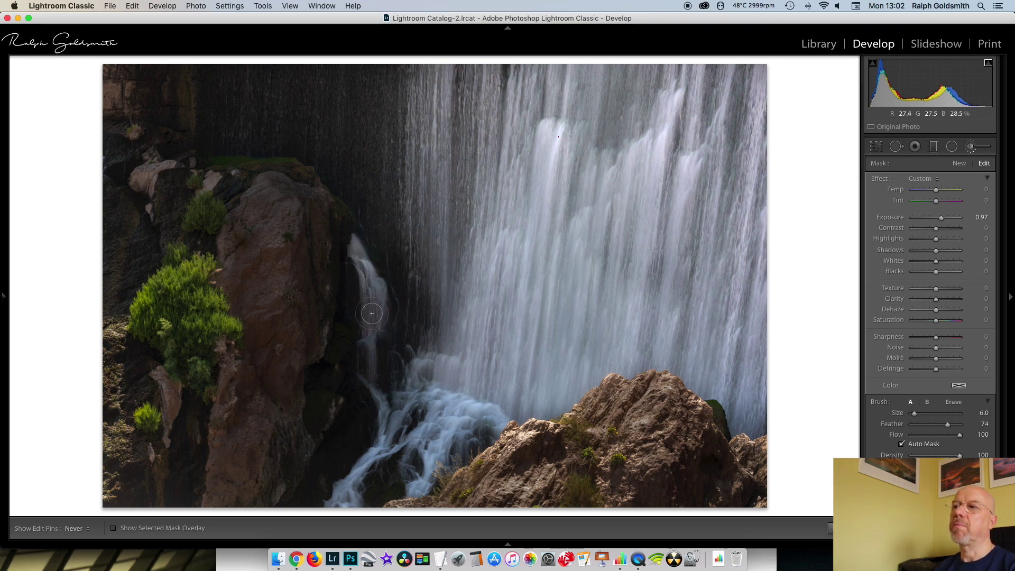
pyautogui.press('h')
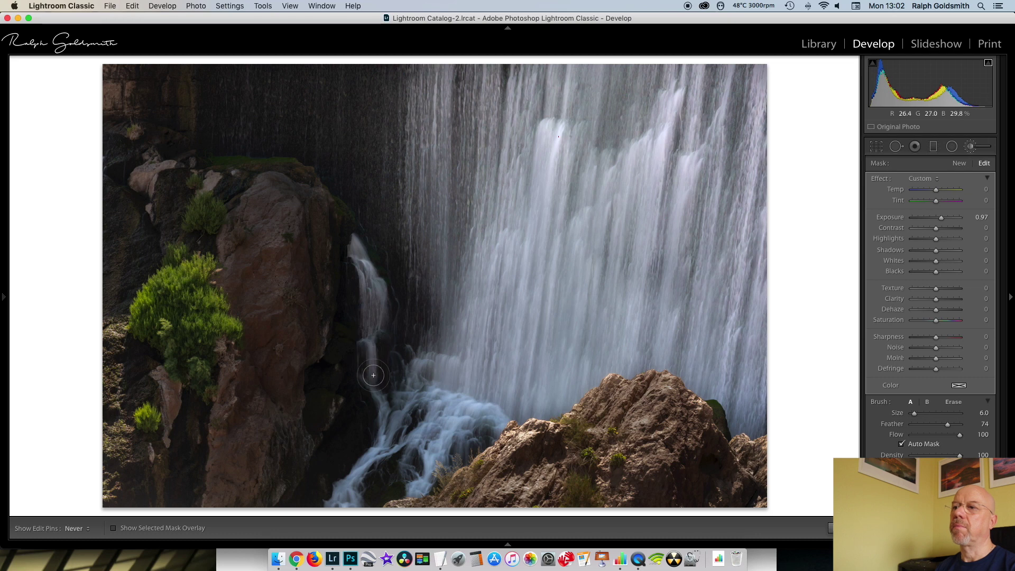
# Step: Extend the brush mask over the upper foaming water at the foot of the falls and check the mask overlay
pyautogui.press('h')
pyautogui.moveTo(375, 389)
pyautogui.mouseDown()
pyautogui.moveTo(382, 417)
pyautogui.moveTo(403, 400)
pyautogui.moveTo(468, 400)
pyautogui.mouseUp()
pyautogui.press('h')
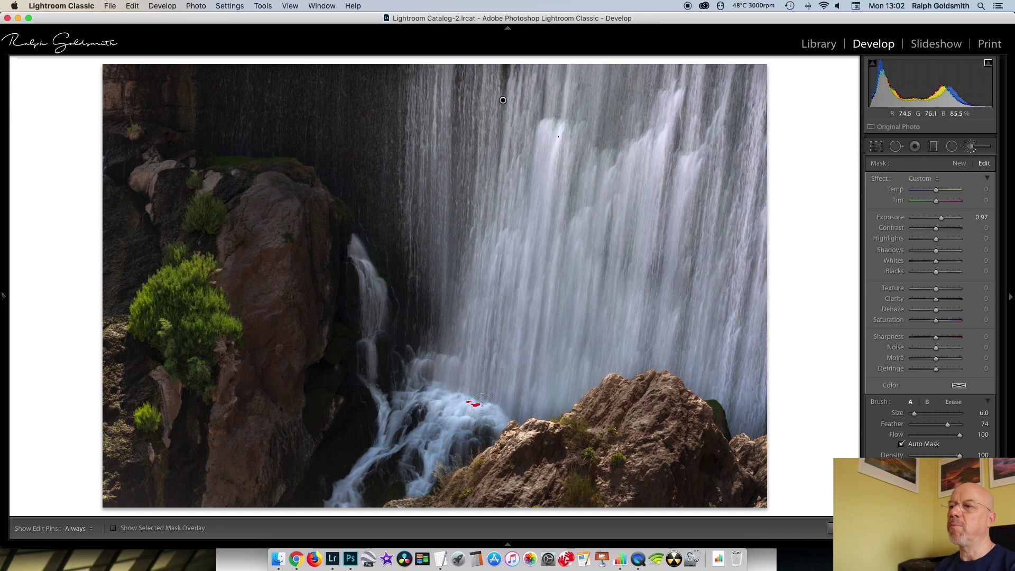
pyautogui.press('h')
pyautogui.press('h')
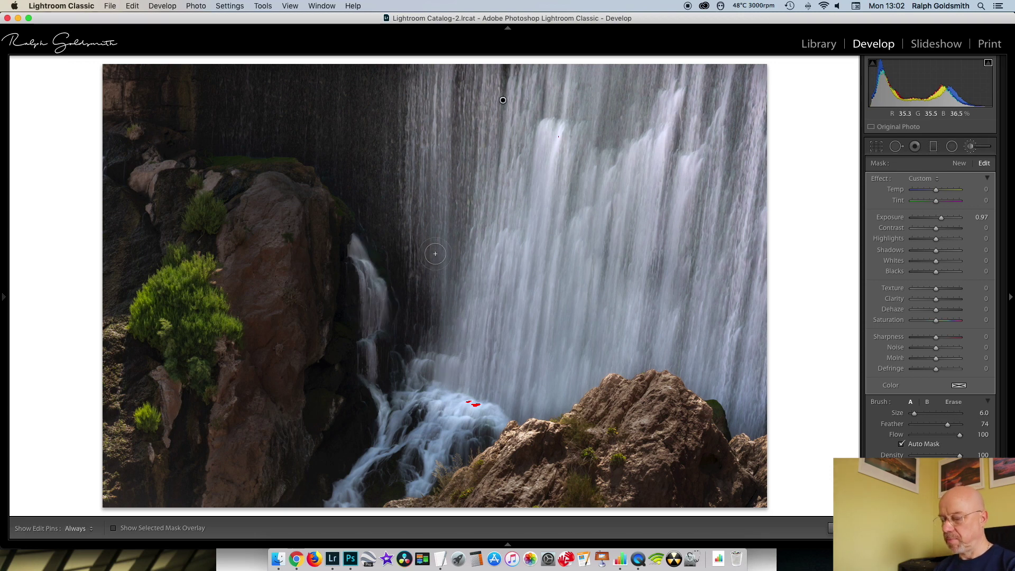
pyautogui.press('o')
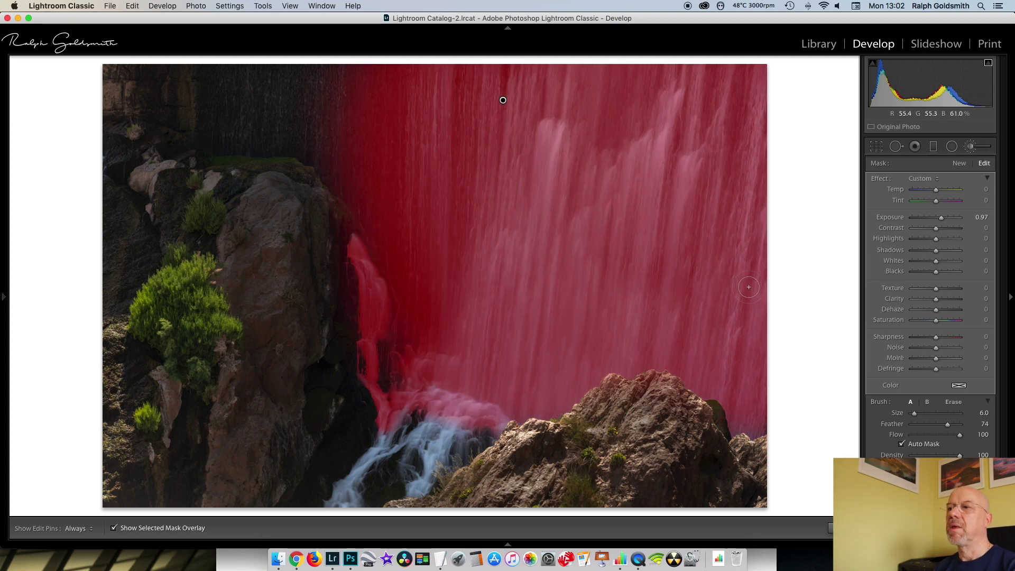
pyautogui.press('o')
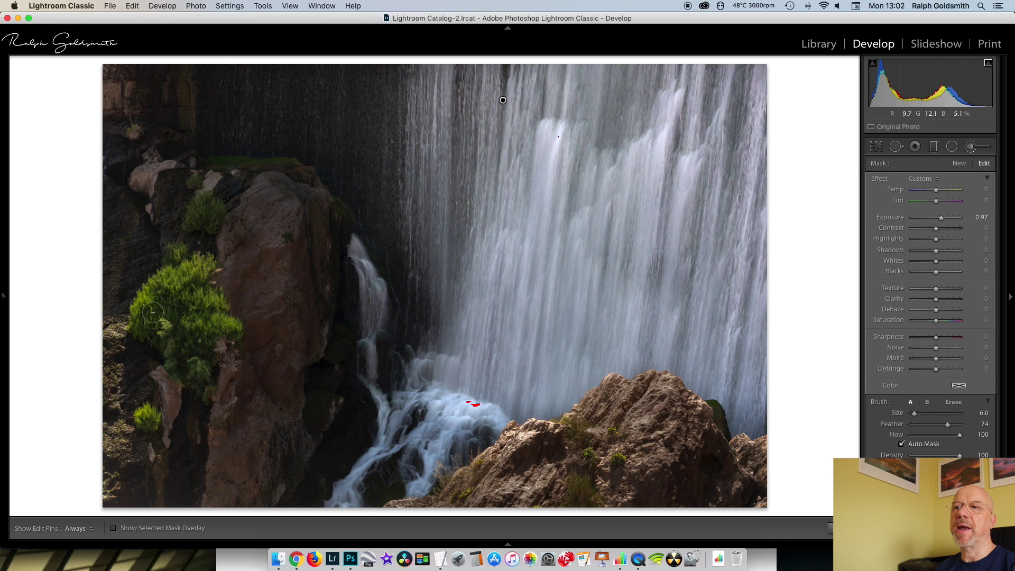
# Step: Brighten the large green bush on the rock face with the same brush adjustment
pyautogui.press('h')
pyautogui.moveTo(143, 305); pyautogui.dragTo(193, 267)
pyautogui.press('h')
pyautogui.moveTo(216, 321); pyautogui.dragTo(164, 324)
pyautogui.press('h')
pyautogui.press('h')
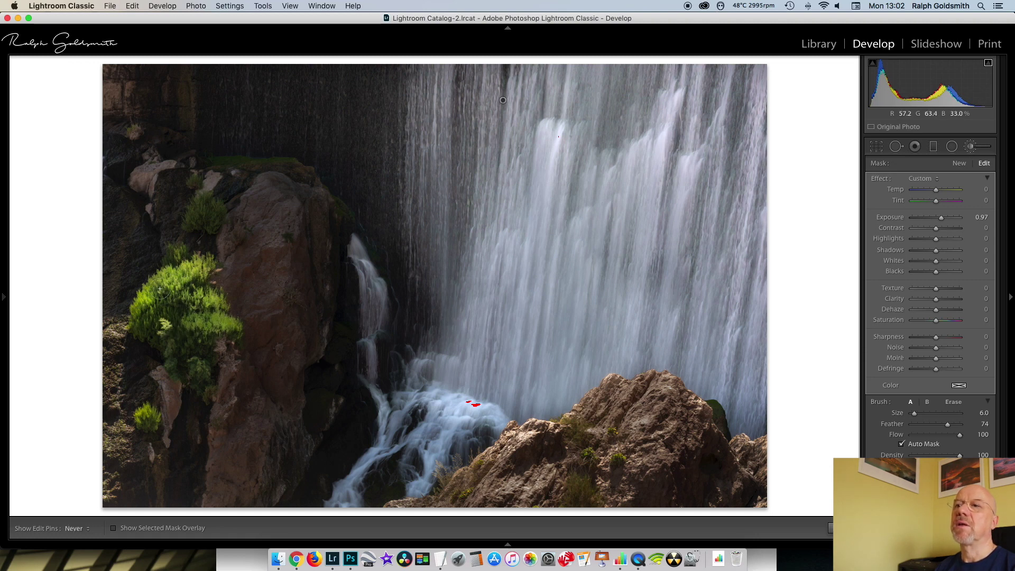
pyautogui.press('h')
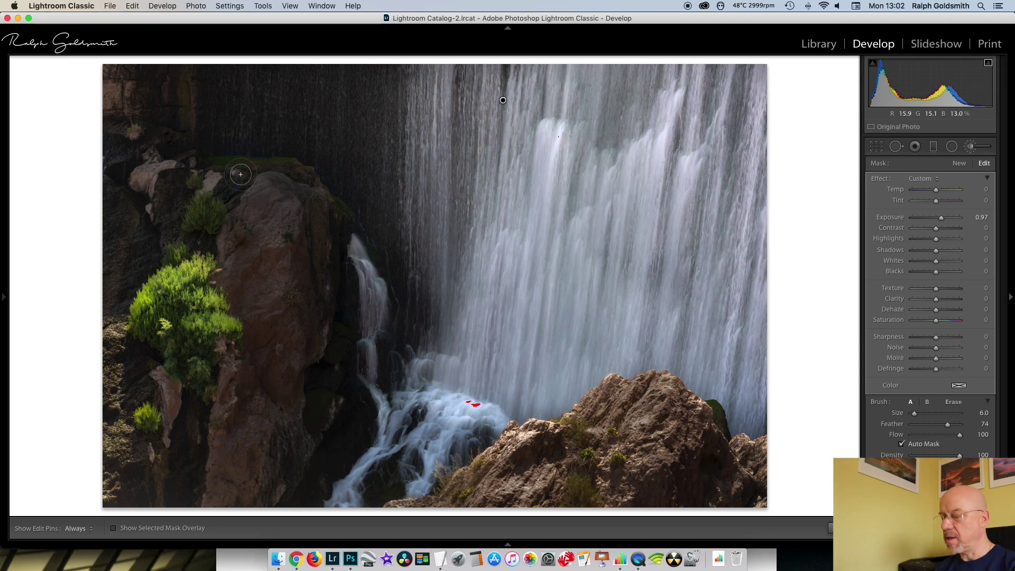
# Step: Brighten the strip of green moss on top of the tall rock with brush size 5 and finish the brush adjustment
pyautogui.press('[')
pyautogui.press('[')
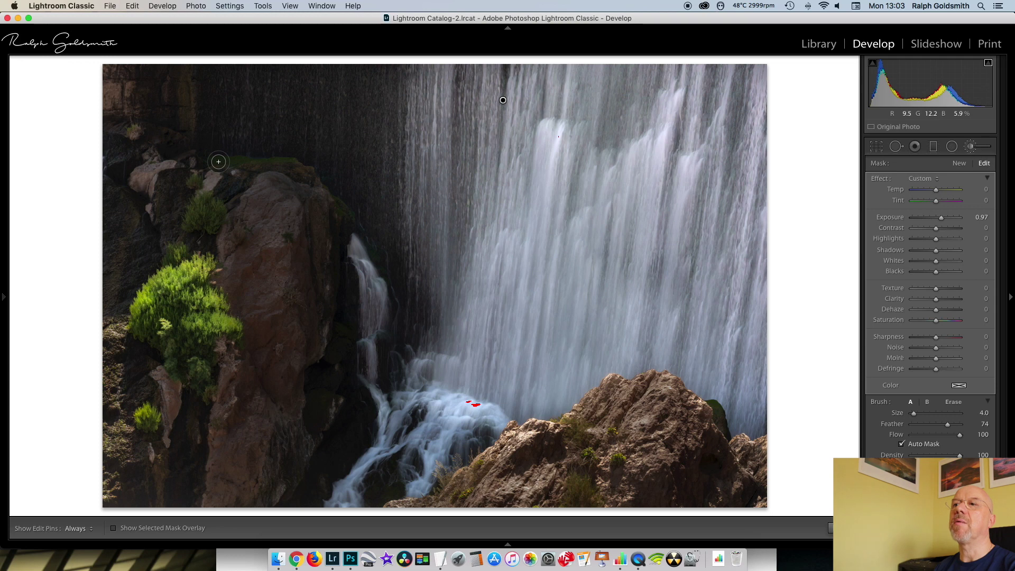
pyautogui.press(']')
pyautogui.press('h')
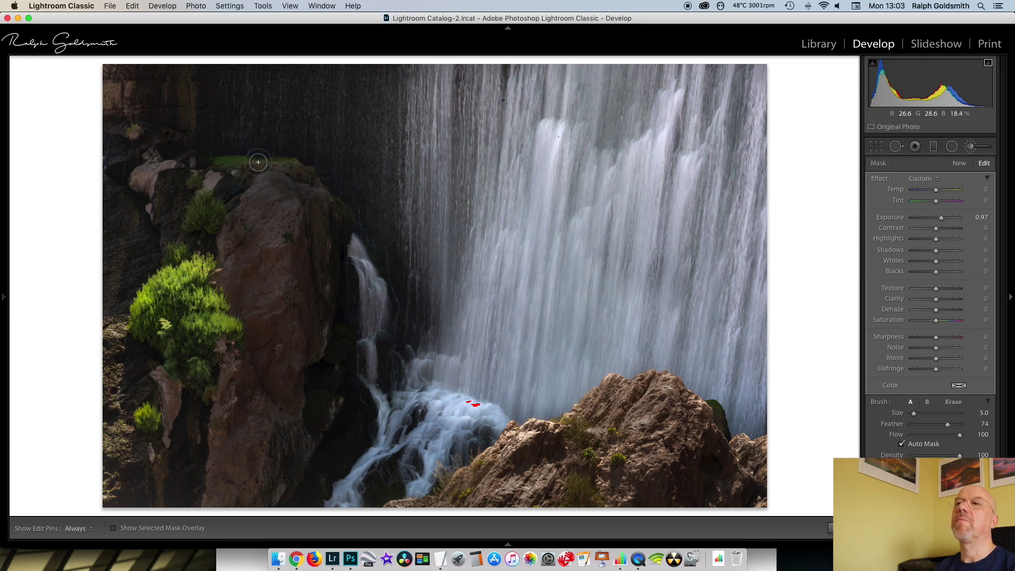
pyautogui.press('h')
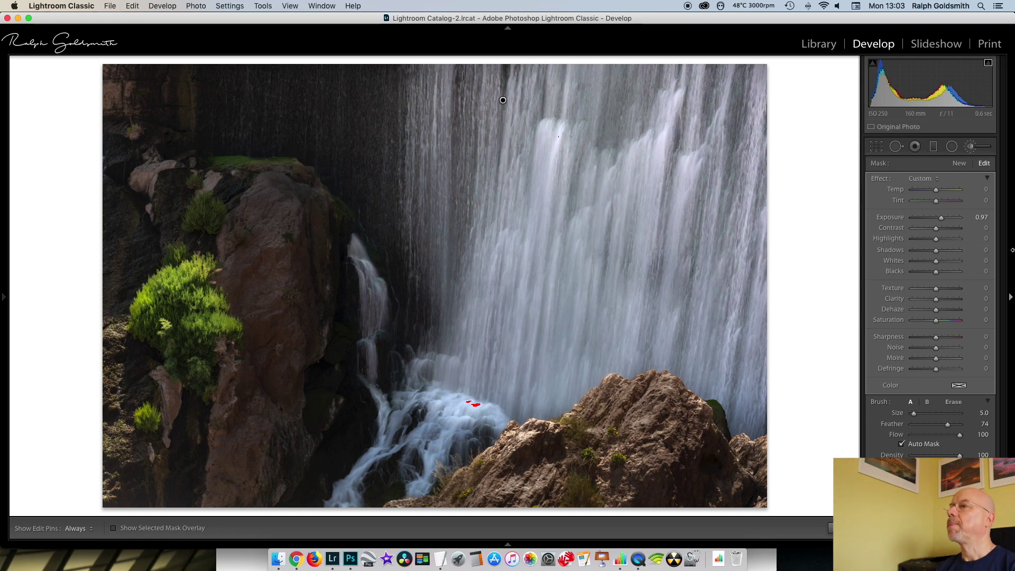
pyautogui.click(971, 147)
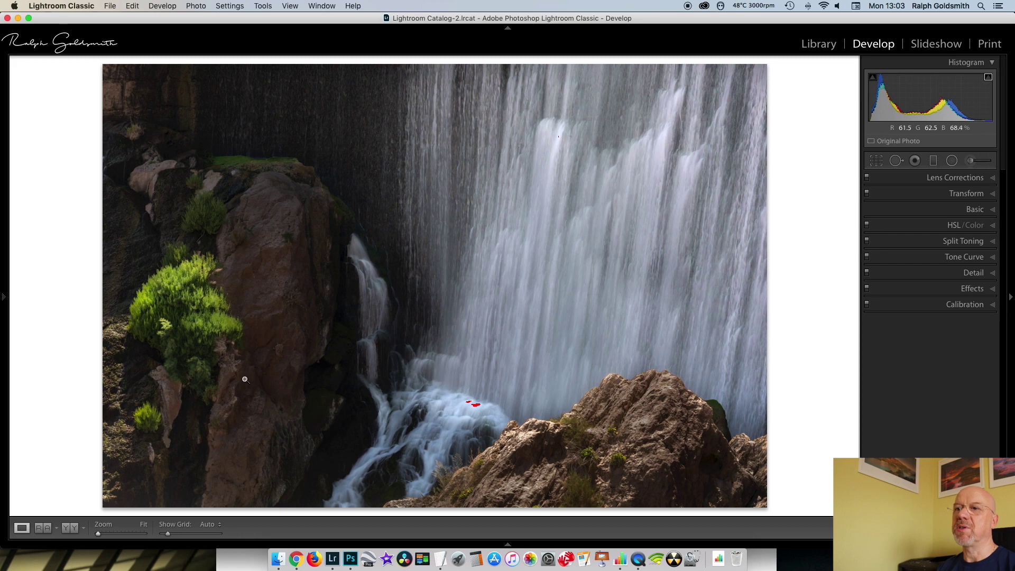
# Step: Crop the photo to a 2 x 1 aspect ratio, keeping its upper part in the frame
pyautogui.click(876, 161)
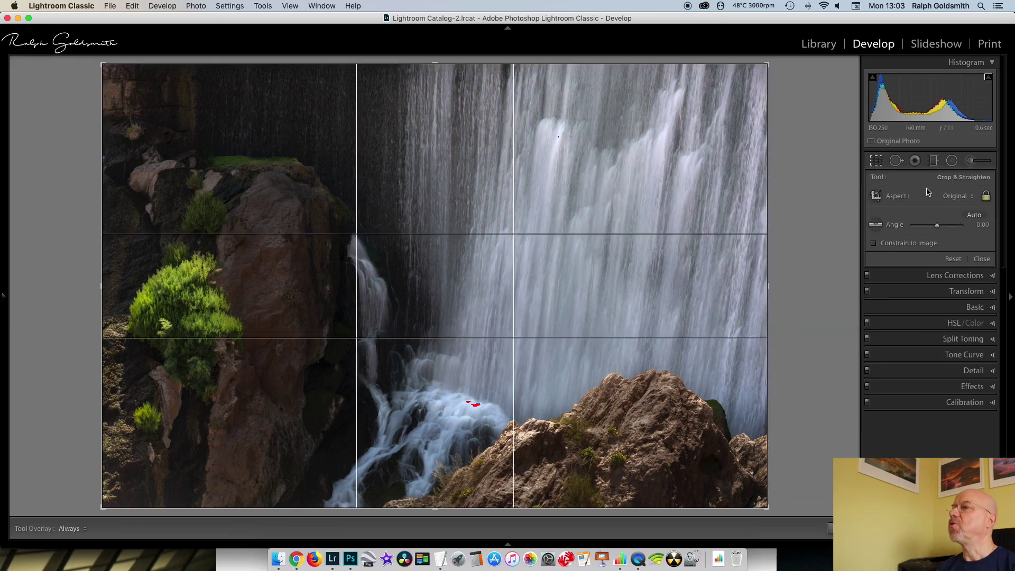
pyautogui.click(953, 198)
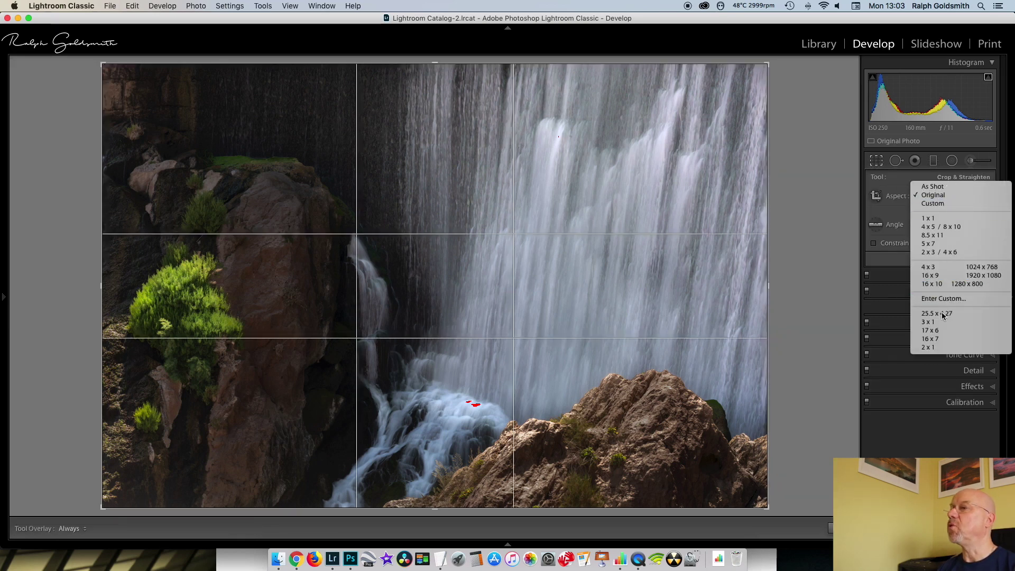
pyautogui.click(939, 348)
pyautogui.moveTo(446, 282); pyautogui.dragTo(426, 373)
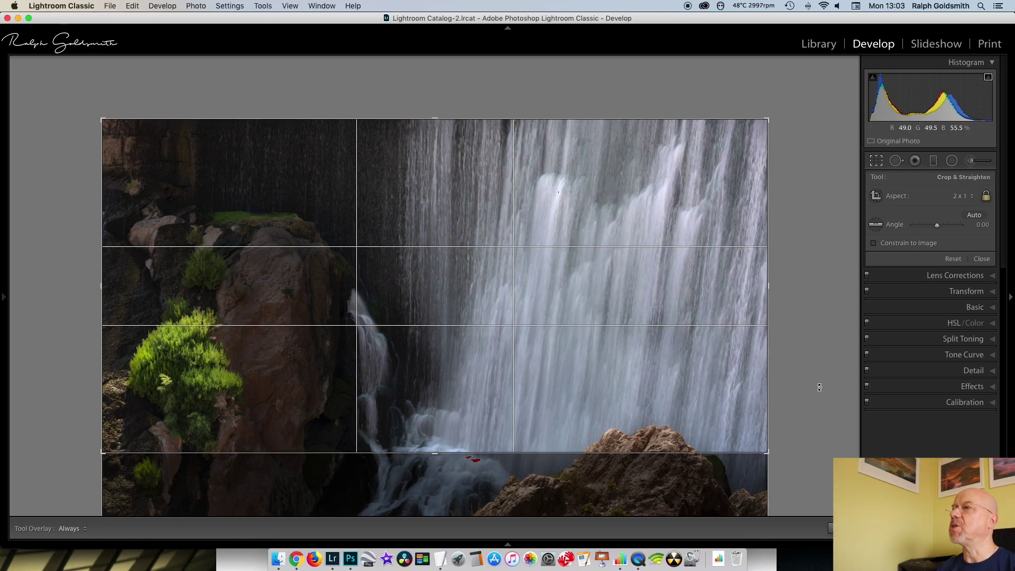
pyautogui.click(876, 162)
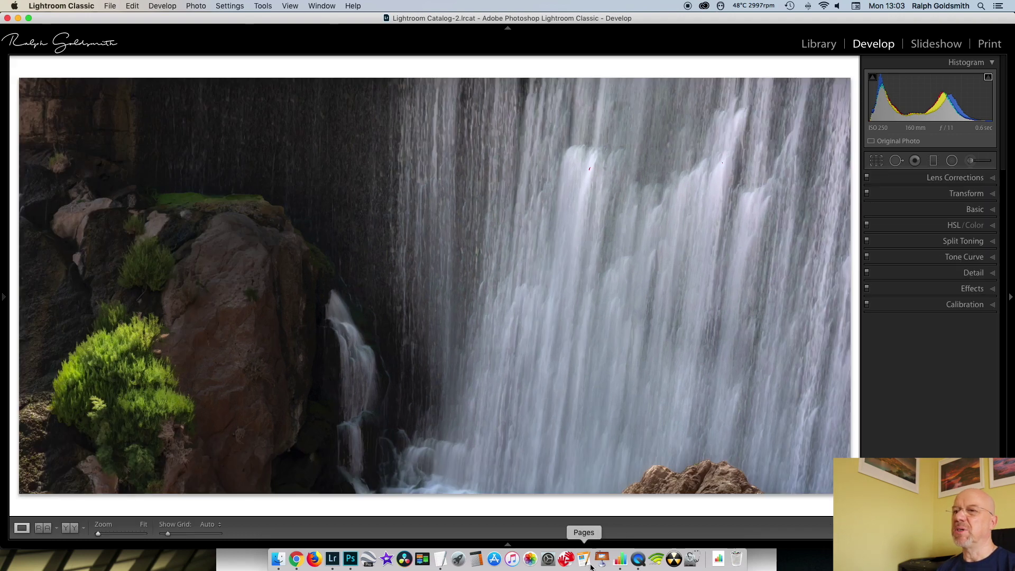
# Step: Change the photo's crop to a 16 x 7 aspect ratio and shift the image slightly down within the frame
pyautogui.click(875, 164)
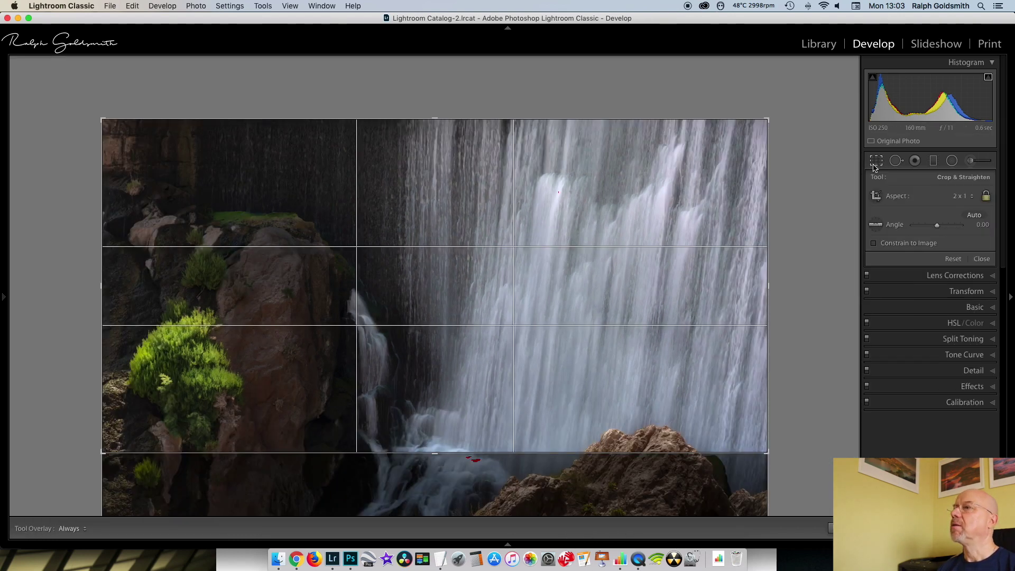
pyautogui.click(962, 196)
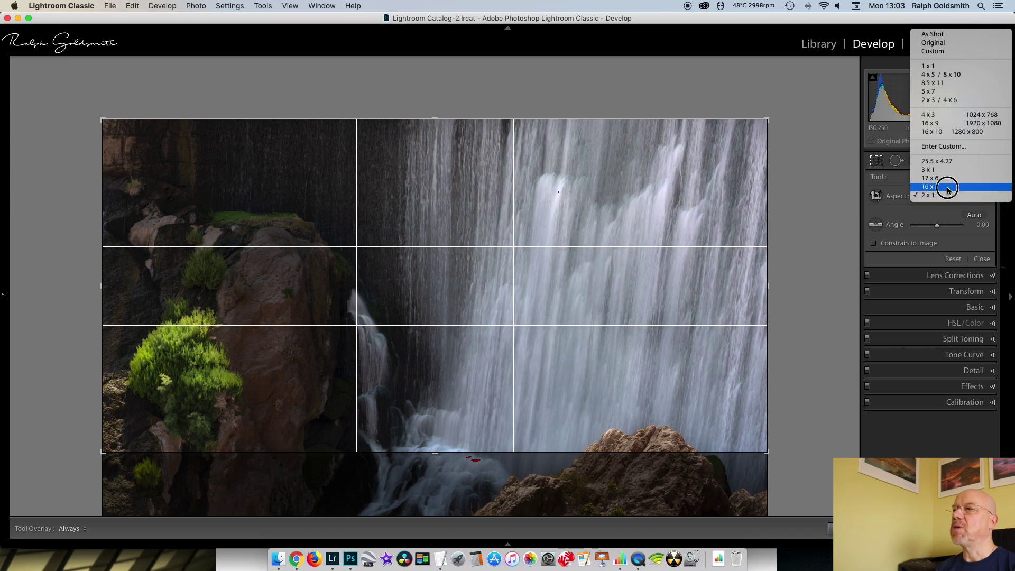
pyautogui.click(947, 186)
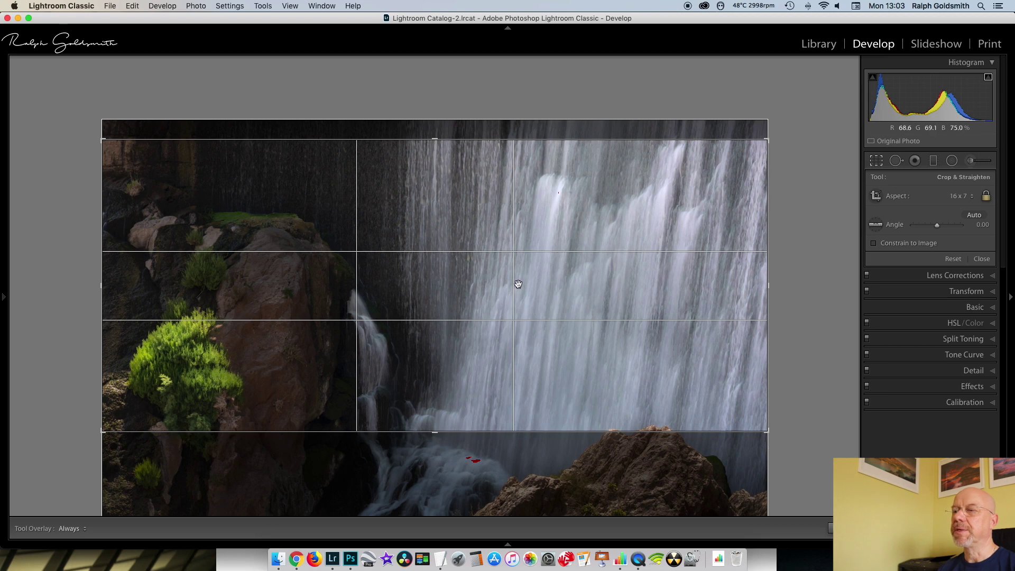
pyautogui.moveTo(478, 274); pyautogui.dragTo(479, 277)
pyautogui.moveTo(533, 362); pyautogui.dragTo(533, 361)
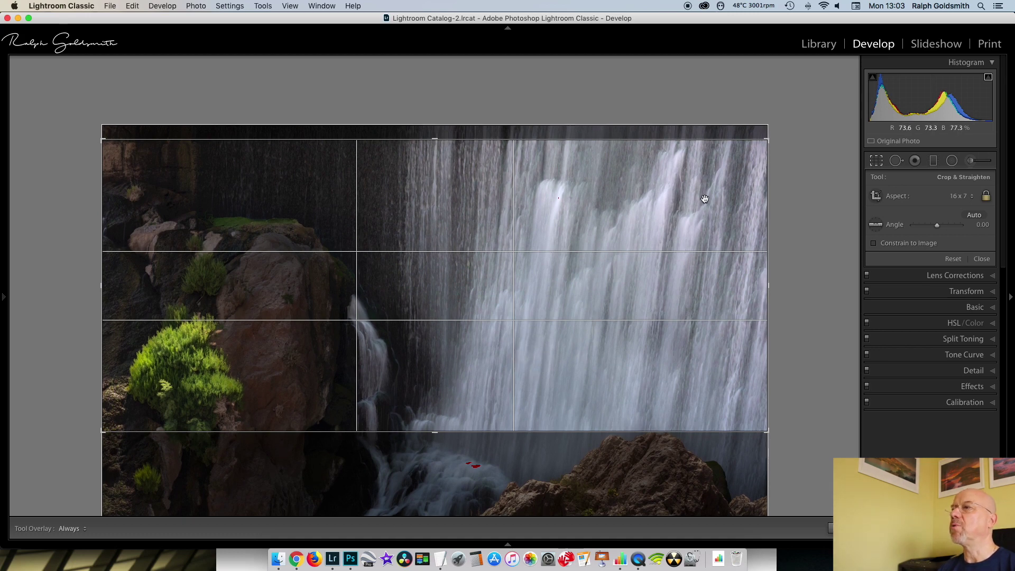
pyautogui.click(876, 161)
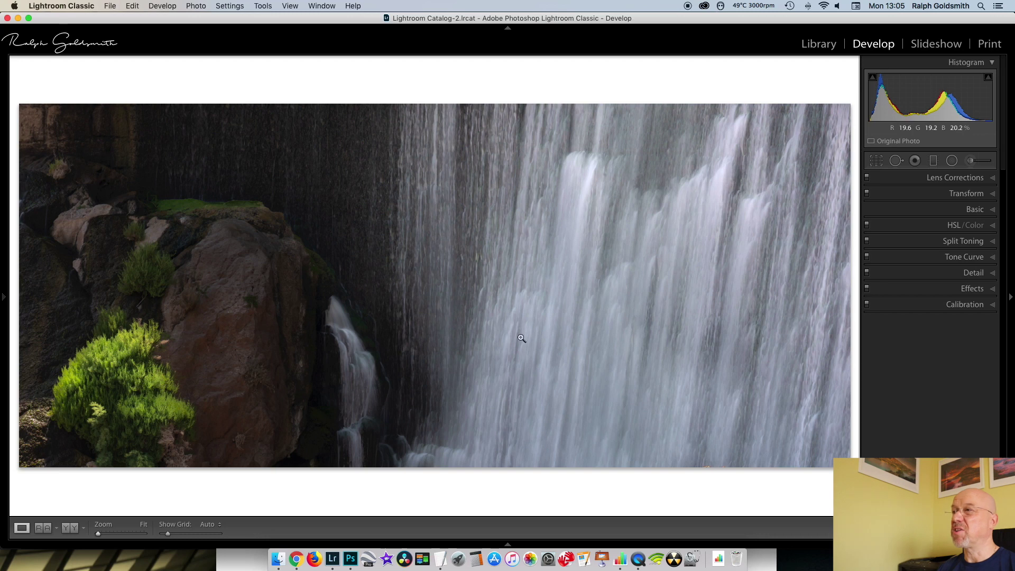
# Step: Tint the photo's highlights blue with Split Toning, using hue 226 and saturation 20
pyautogui.click(992, 242)
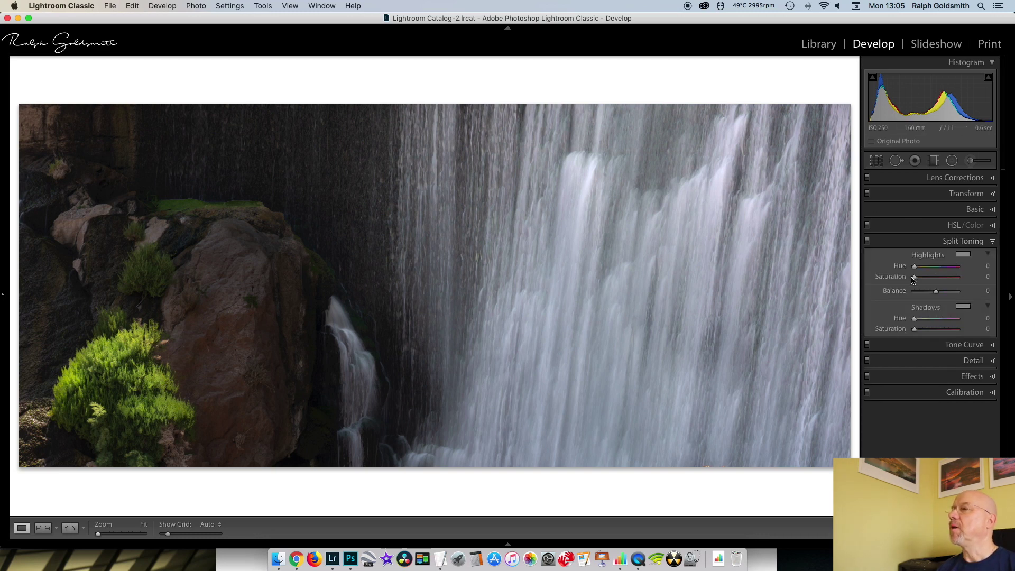
pyautogui.click(963, 256)
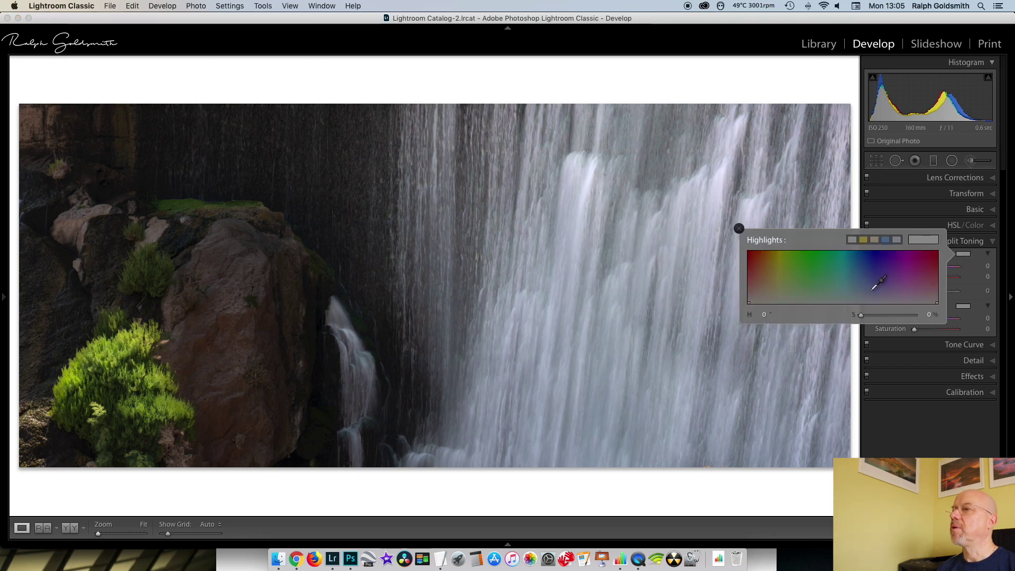
pyautogui.moveTo(874, 290)
pyautogui.mouseDown()
pyautogui.moveTo(870, 271)
pyautogui.moveTo(869, 292)
pyautogui.mouseUp()
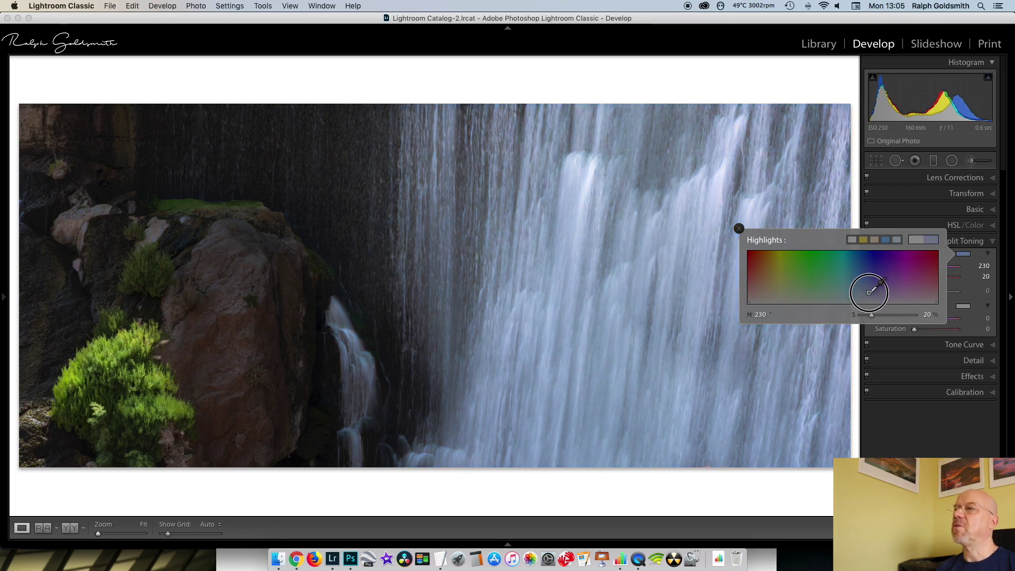
pyautogui.moveTo(869, 292); pyautogui.dragTo(867, 292)
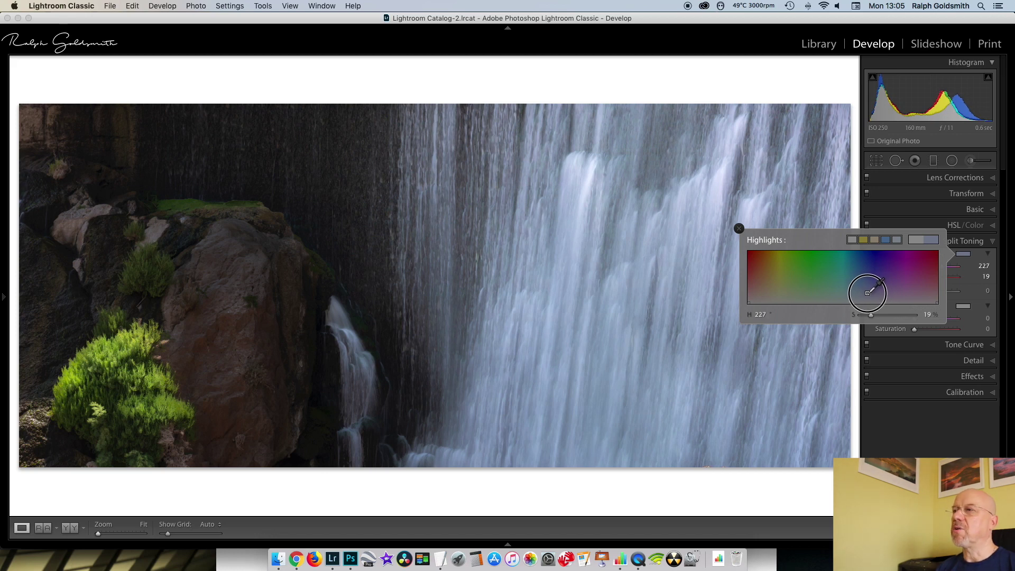
pyautogui.moveTo(867, 293); pyautogui.dragTo(867, 293)
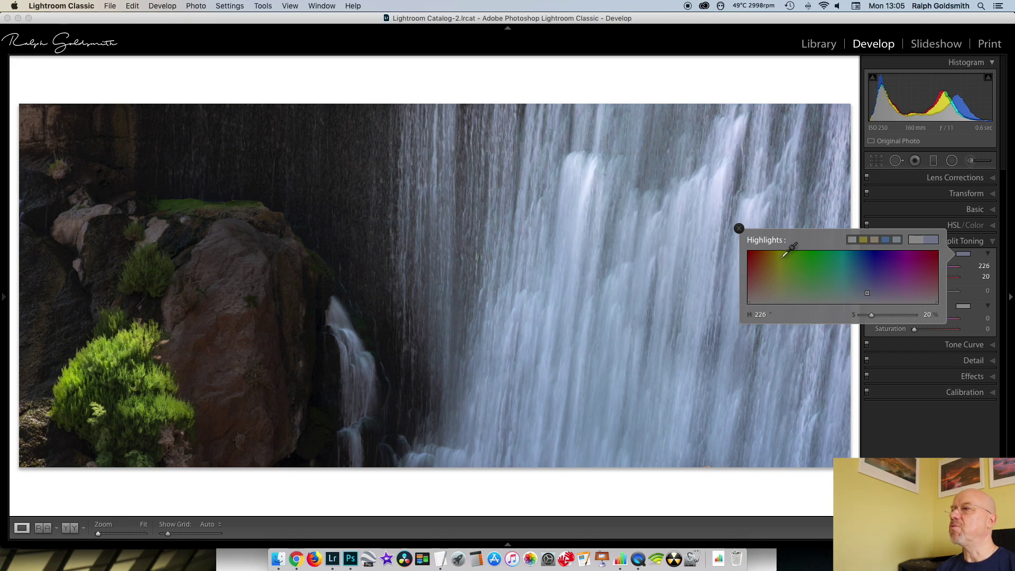
pyautogui.click(739, 229)
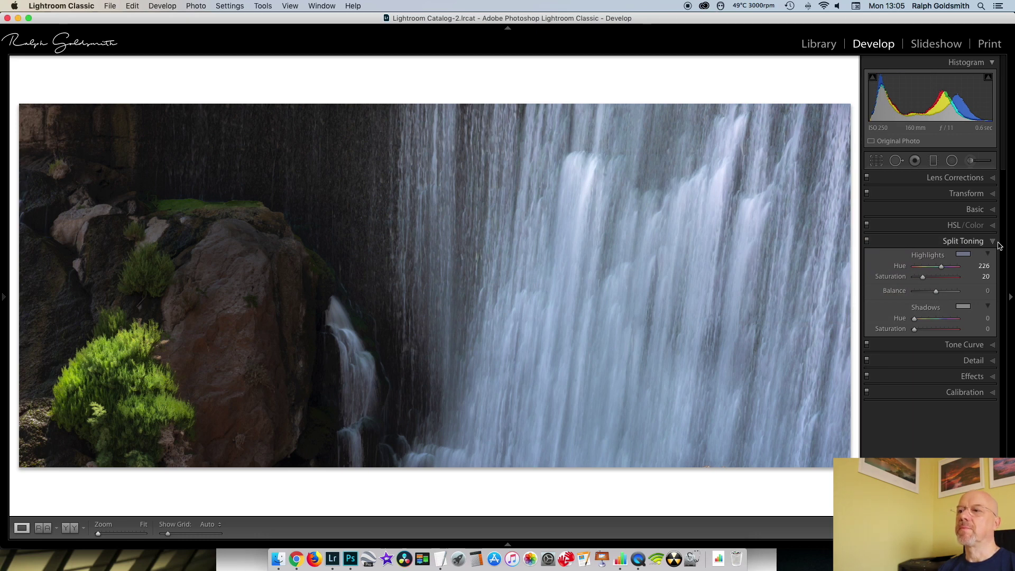
pyautogui.click(997, 243)
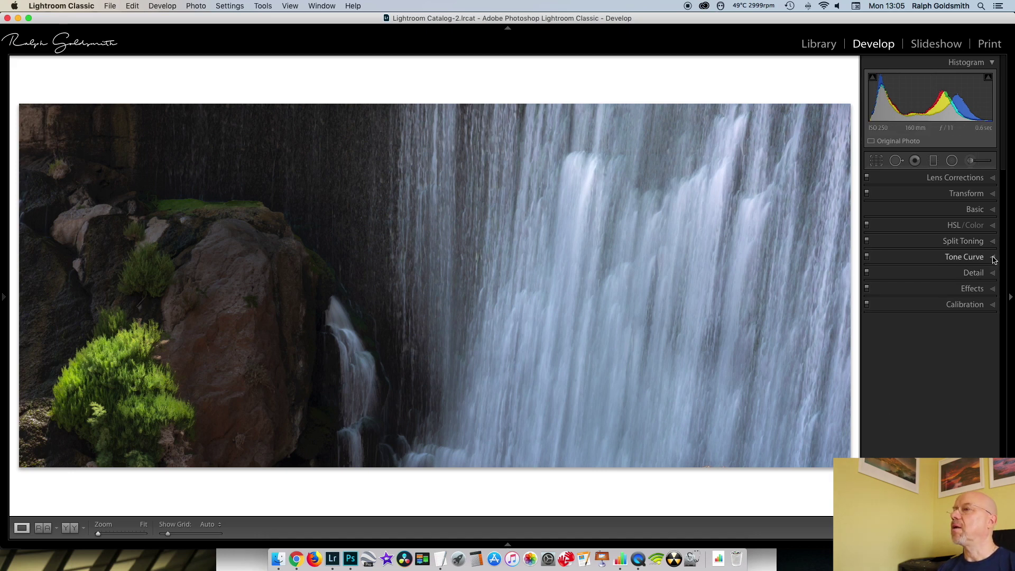
# Step: Darken the photo's edges with a Highlight Priority post-crop vignette at amount -13
pyautogui.click(993, 291)
pyautogui.moveTo(936, 325); pyautogui.dragTo(934, 327)
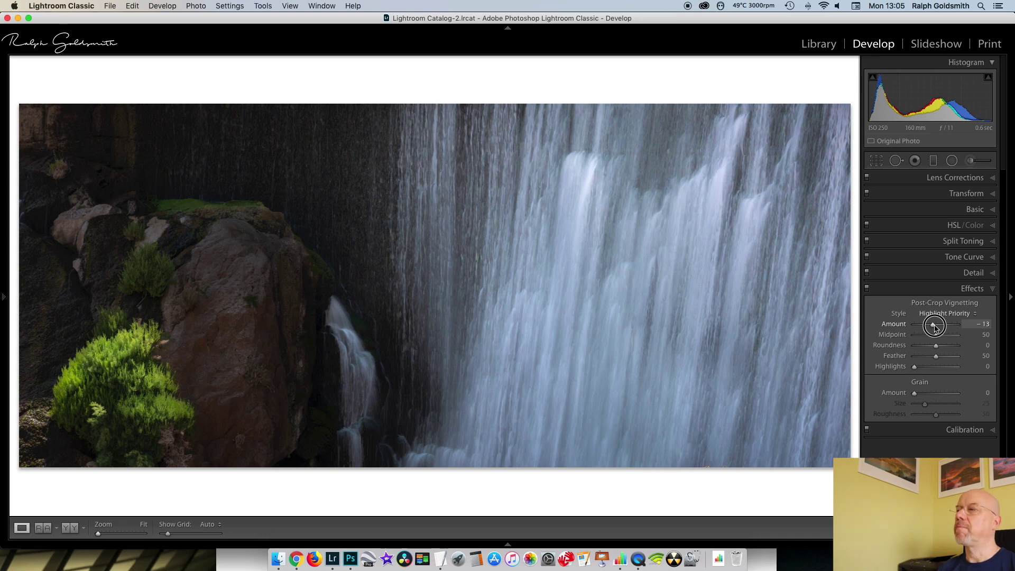
pyautogui.click(993, 293)
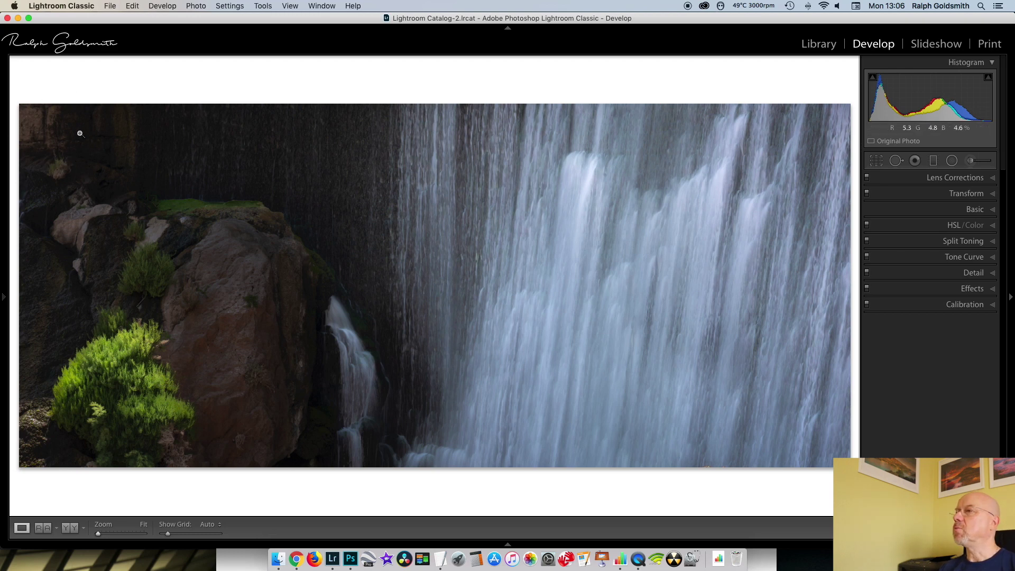
# Step: Darken the photo's upper-left rock corner with a radial filter at exposure -0.74, highlights -12 and shadows -9, and view the photo enlarged
pyautogui.click(953, 161)
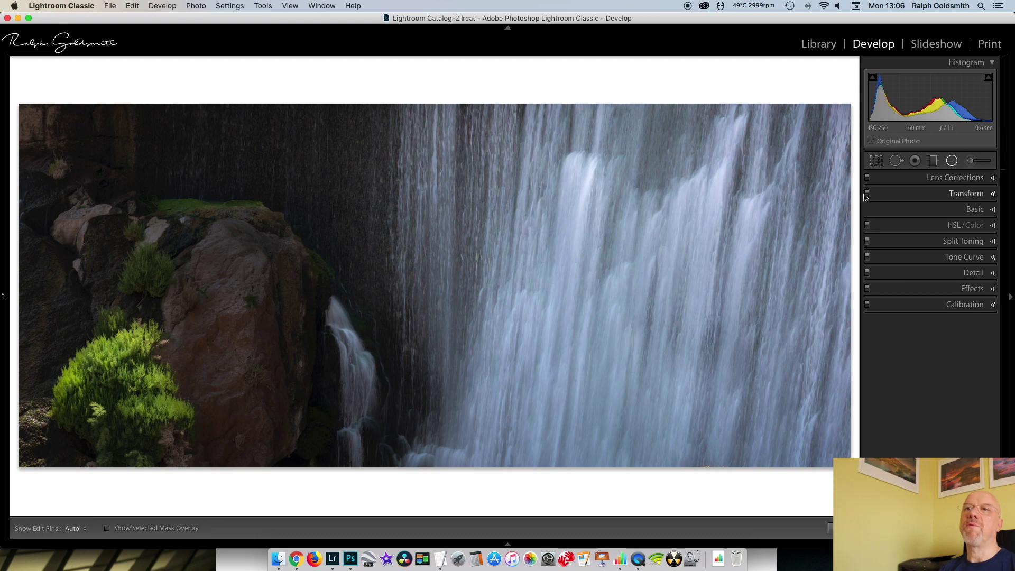
pyautogui.moveTo(69, 139); pyautogui.dragTo(8, 85)
pyautogui.moveTo(70, 138); pyautogui.dragTo(56, 134)
pyautogui.doubleClick(880, 192)
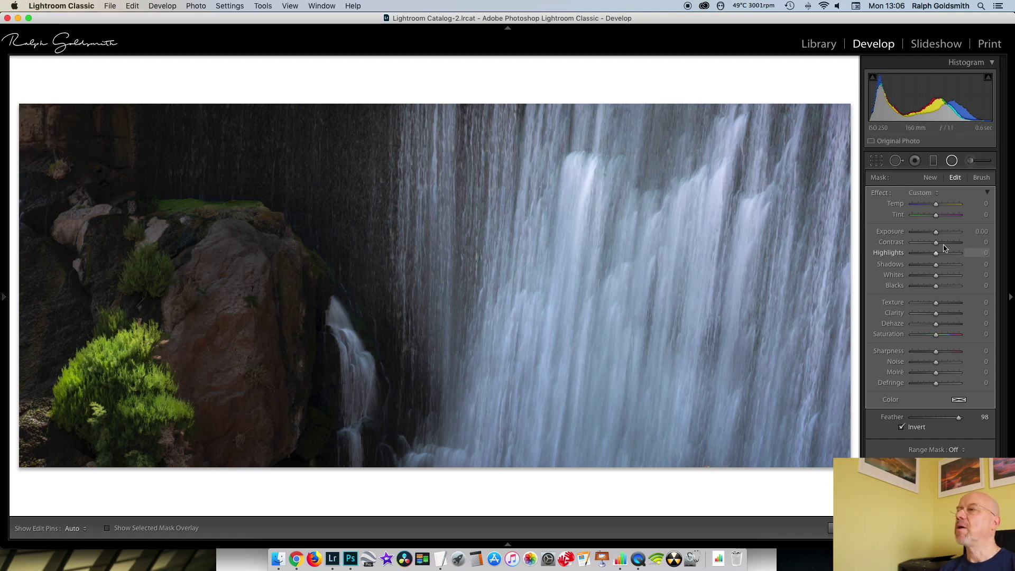
pyautogui.moveTo(936, 233); pyautogui.dragTo(932, 254)
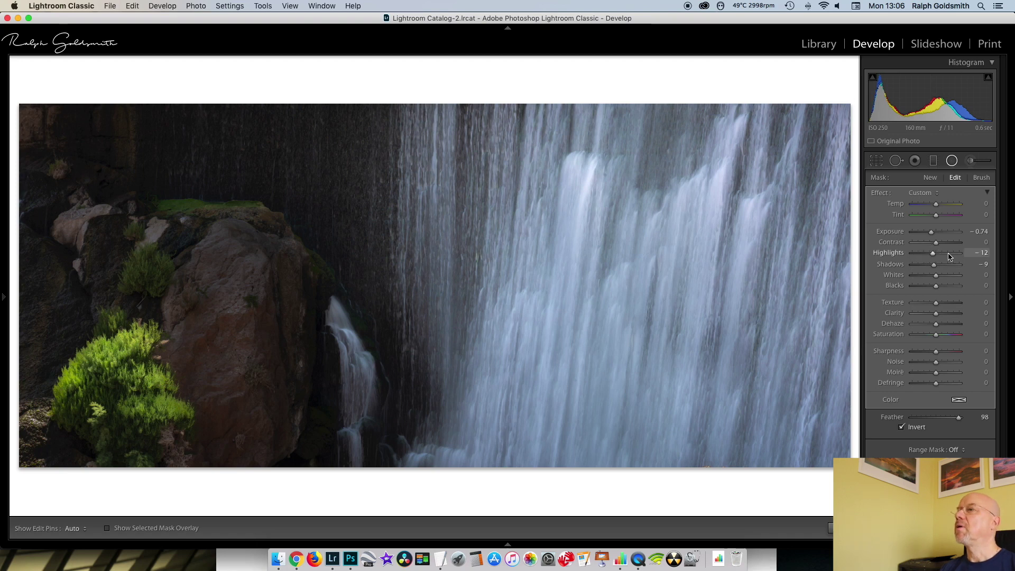
pyautogui.click(954, 164)
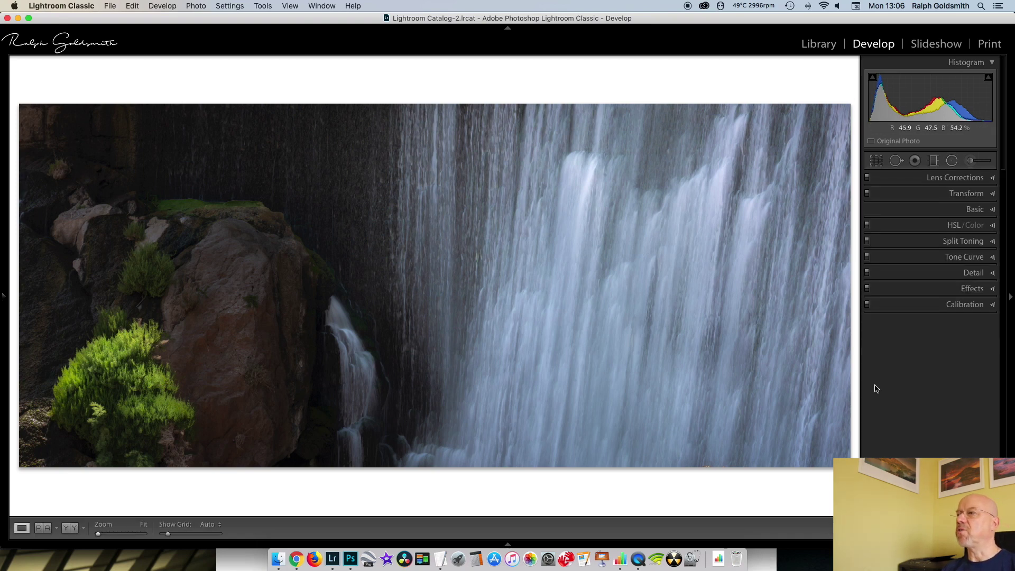
pyautogui.click(1010, 297)
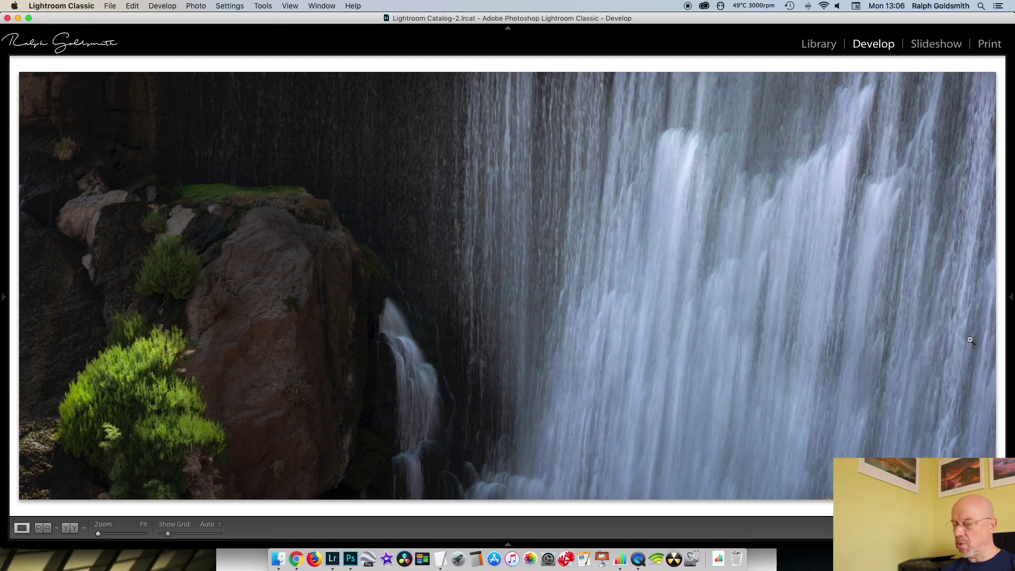
pyautogui.hotkey('shift', 'Tab')
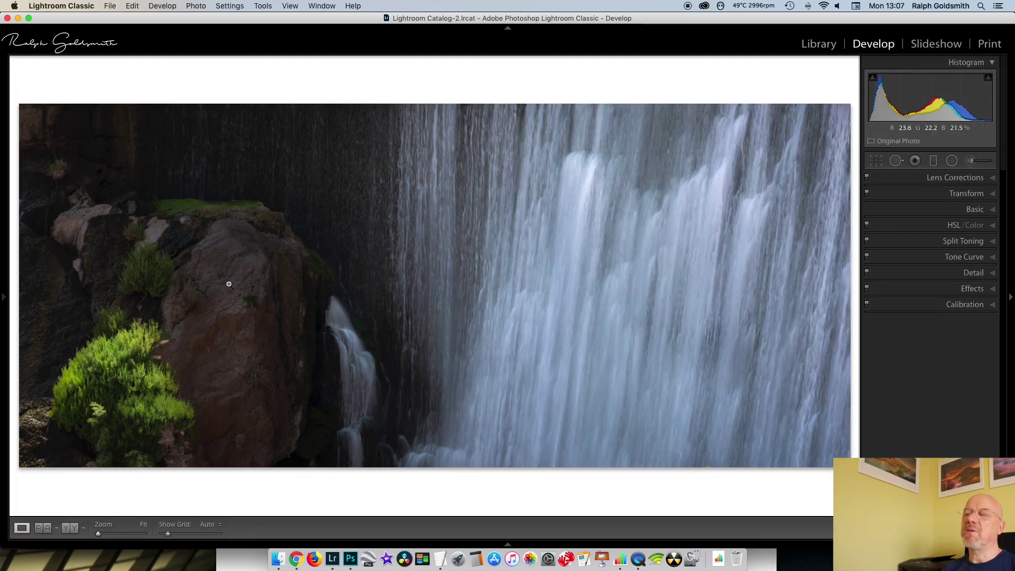
# Step: Brighten the large brown rock face with a new Adjustment Brush at exposure 0.11, size 12 and flow 31, and view the photo enlarged
pyautogui.click(970, 163)
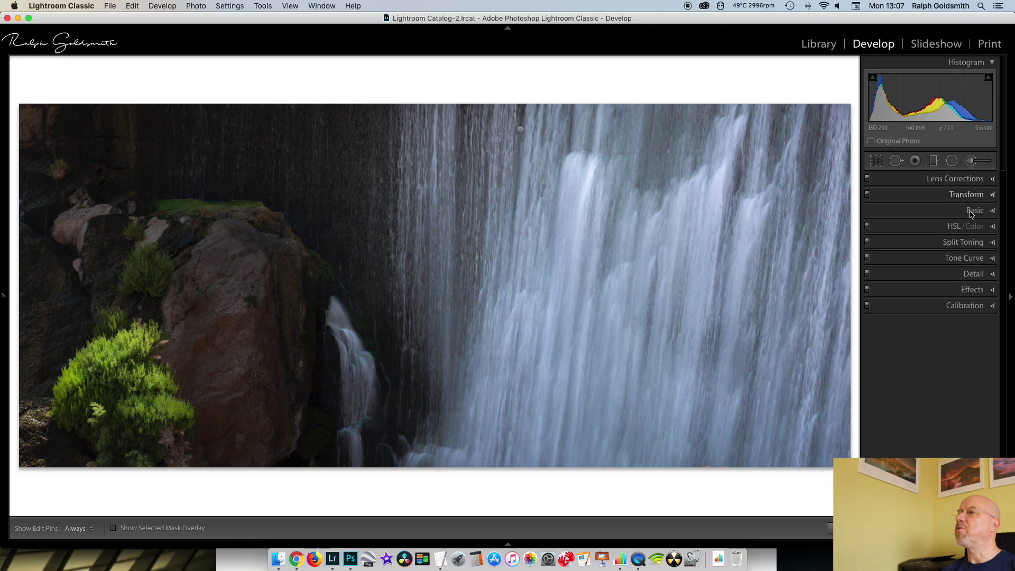
pyautogui.click(938, 218)
pyautogui.moveTo(937, 220); pyautogui.dragTo(936, 220)
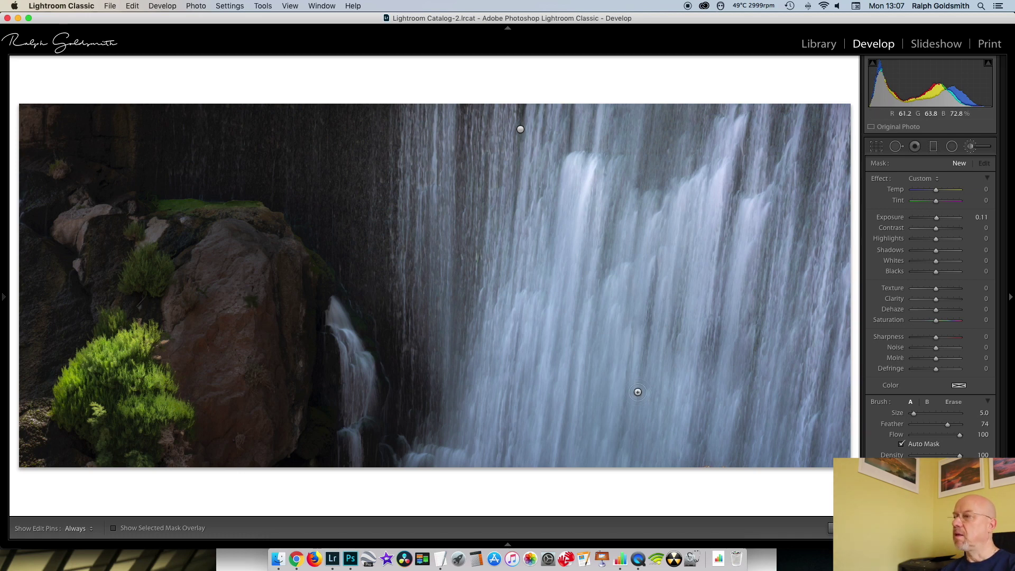
pyautogui.moveTo(959, 435); pyautogui.dragTo(925, 435)
pyautogui.scroll(5, 233, 269)
pyautogui.press('h')
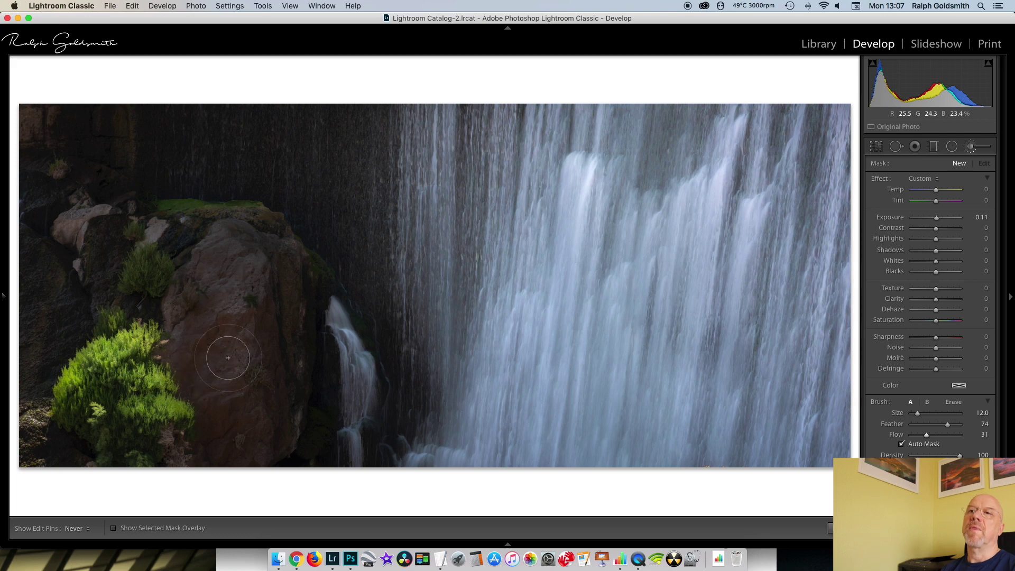
pyautogui.press('h')
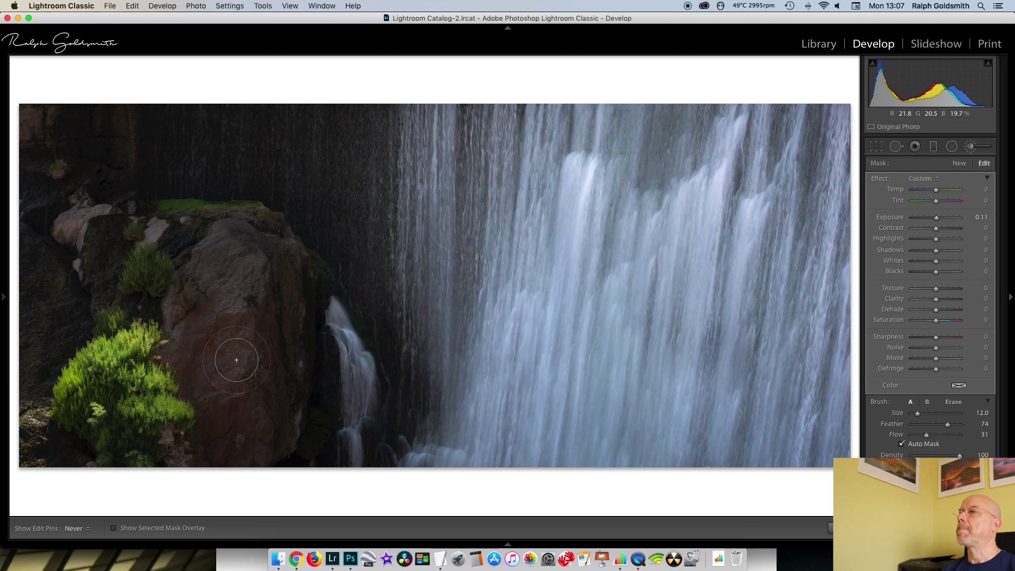
pyautogui.click(970, 150)
pyautogui.hotkey('shift', 'Tab')
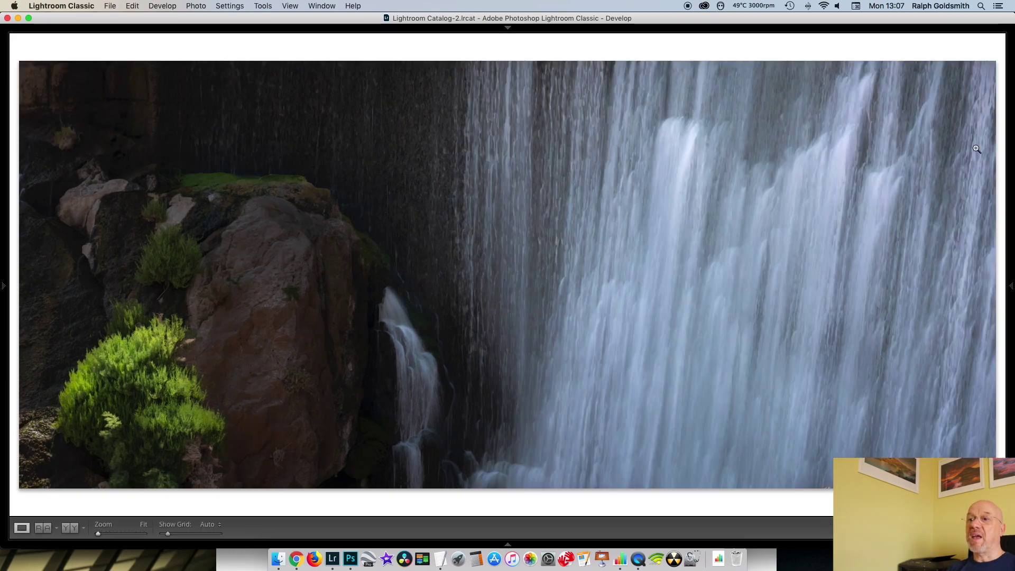